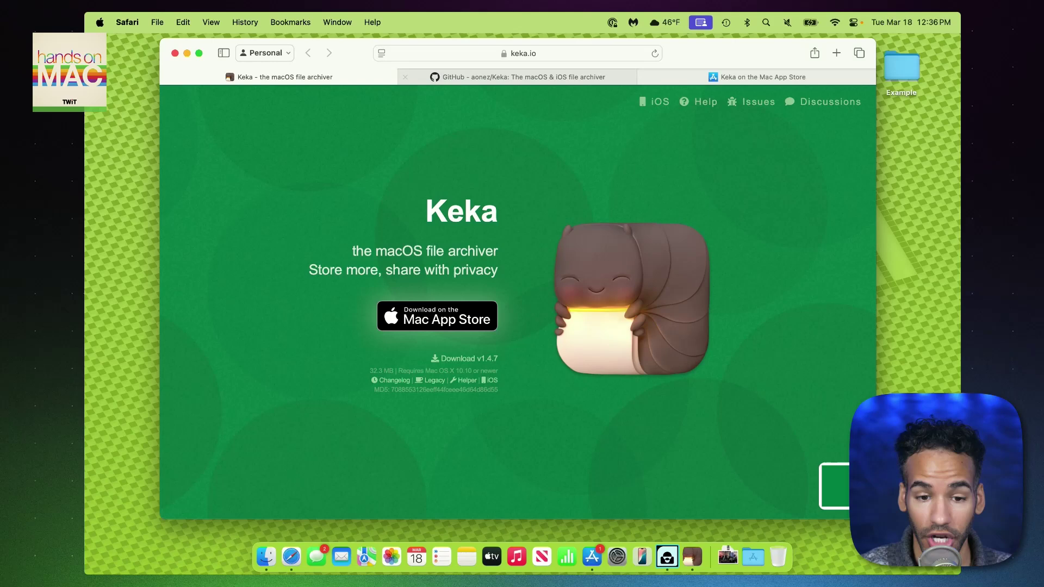
Look through Keka's GitHub repository page, including the README's description and downloads information.
left_click(517, 77)
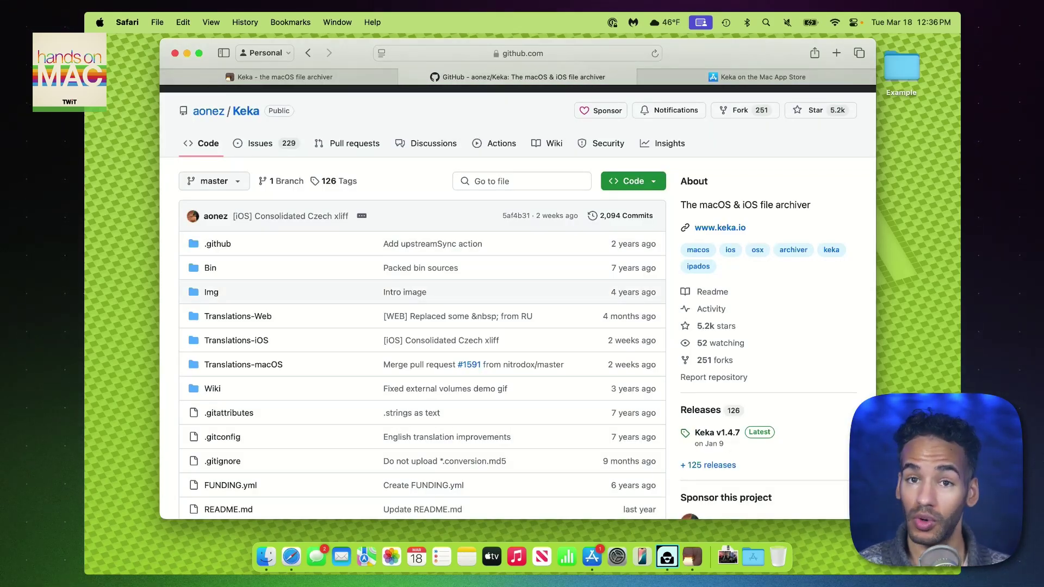
scroll(413, 294, "down", 10)
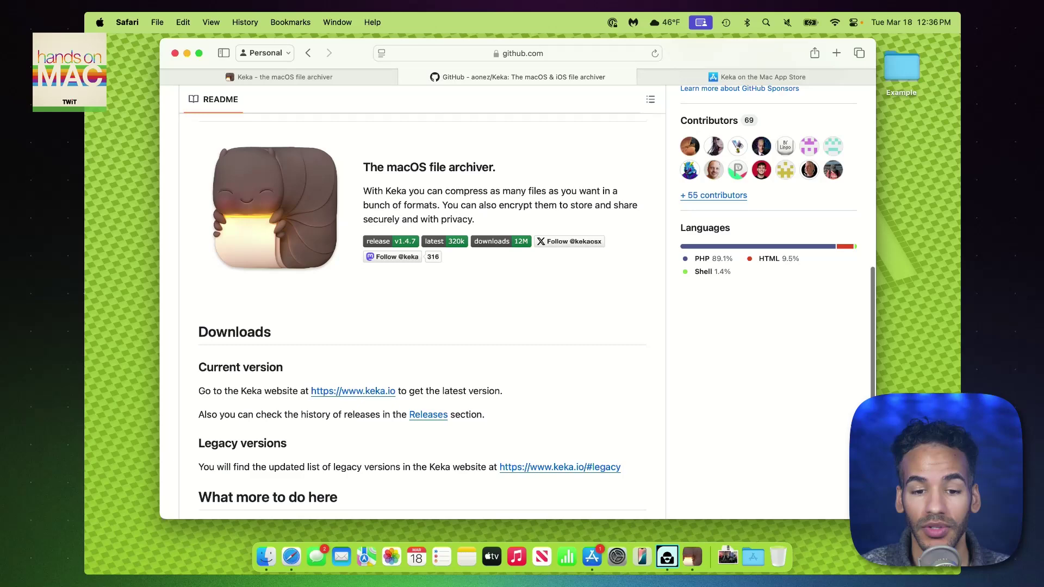
scroll(314, 295, "down", 3)
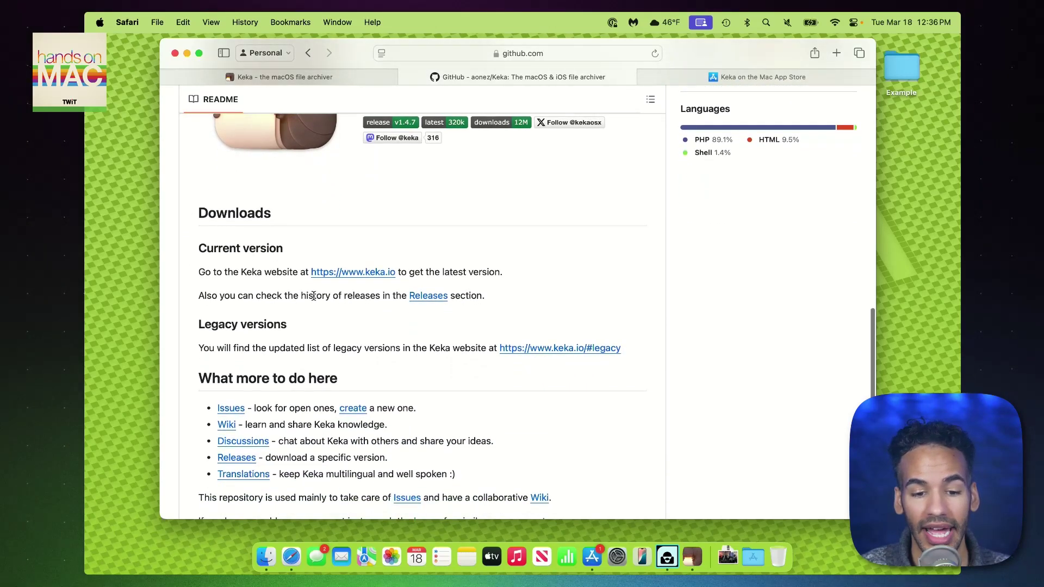
scroll(314, 295, "up", 5)
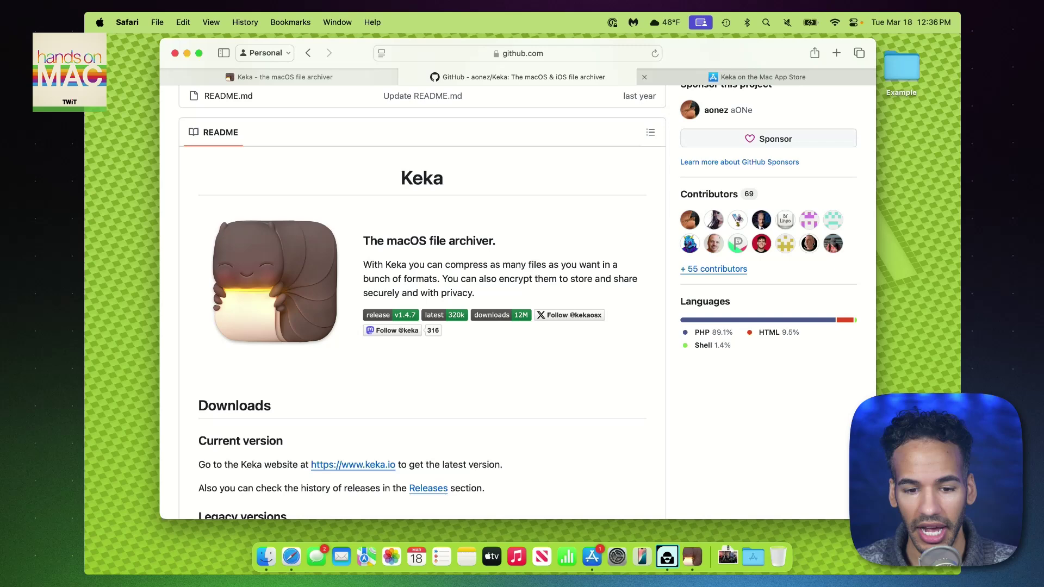
left_click(756, 76)
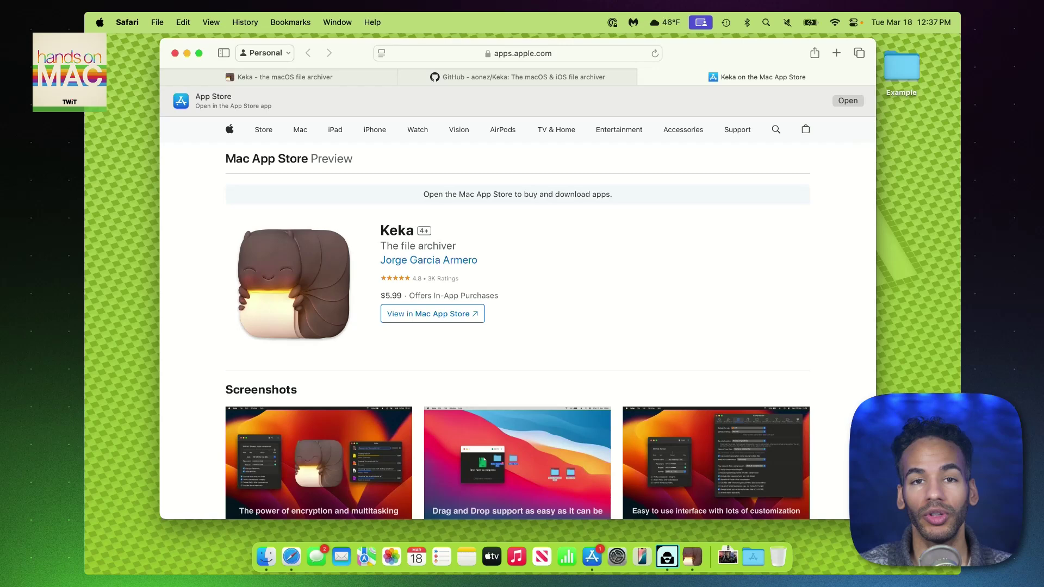
scroll(478, 291, "up", 5)
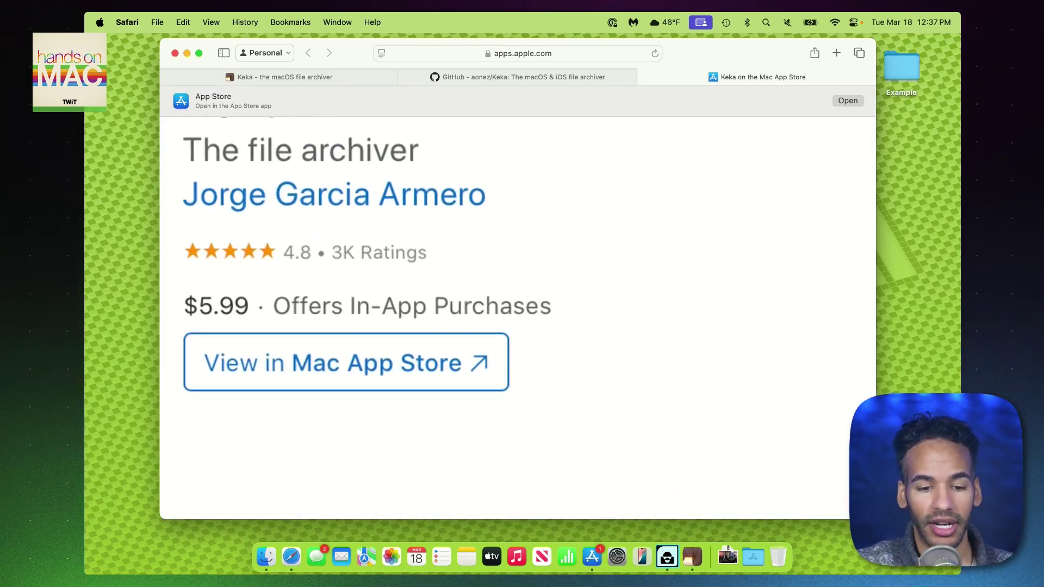
scroll(479, 291, "left", 2)
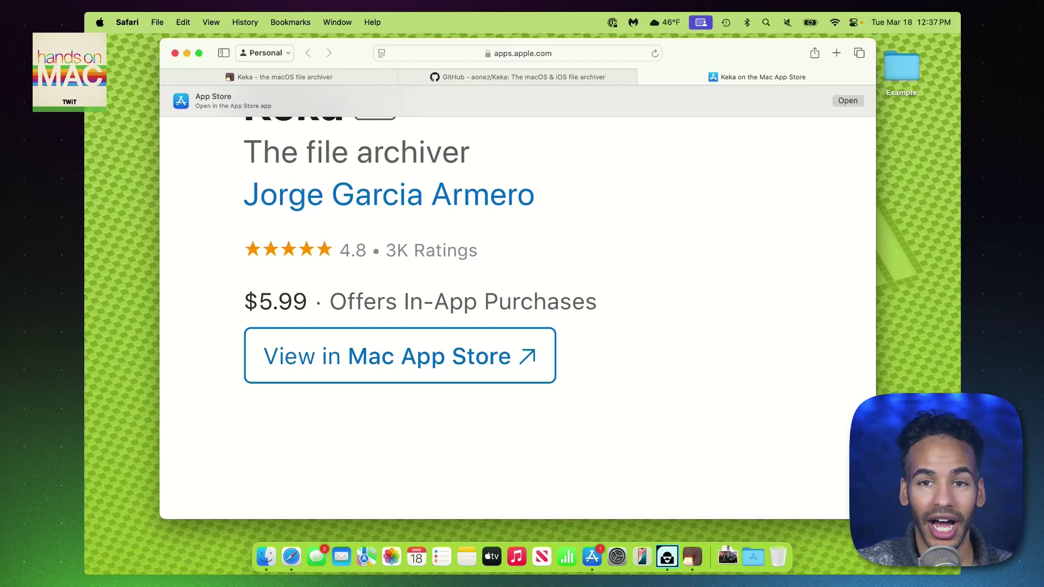
scroll(517, 317, "down", 5)
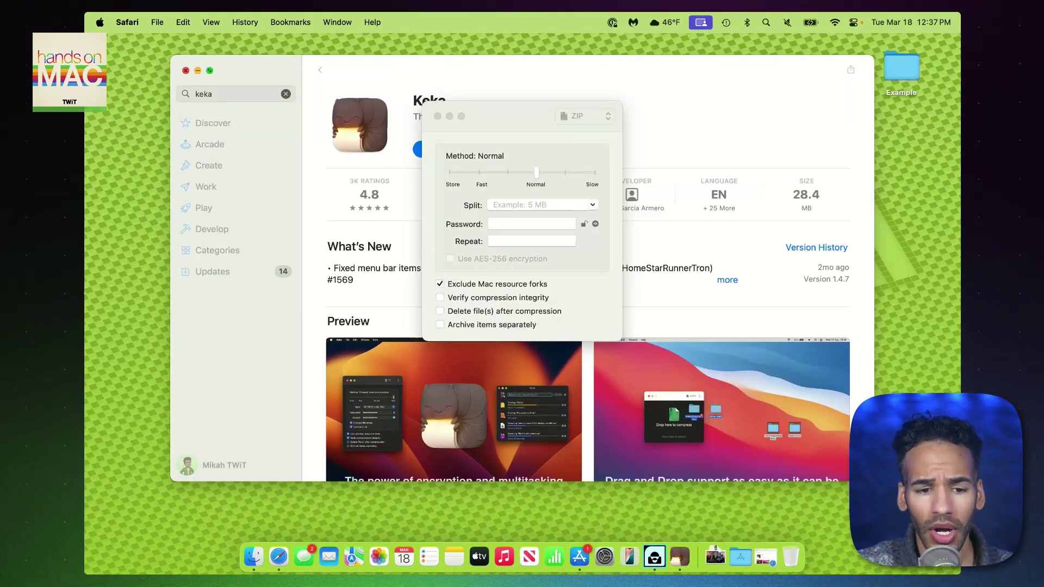
Minimize the App Store window, reposition the Keka window slightly and open Keka's settings.
left_click(197, 70)
mouse_move(508, 116)
left_mouse_down()
mouse_move(482, 118)
mouse_move(494, 120)
left_mouse_up()
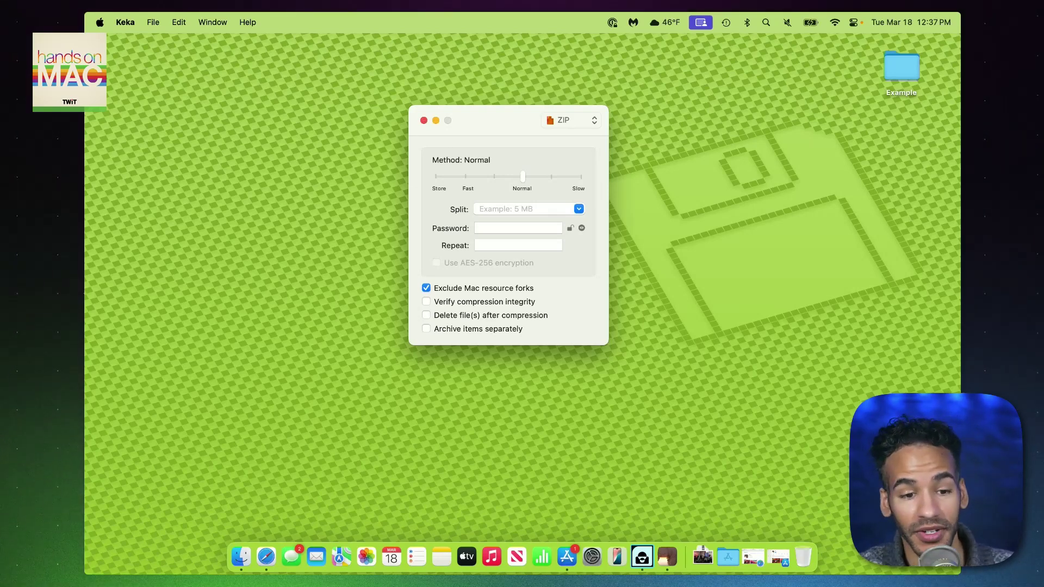
left_click(125, 23)
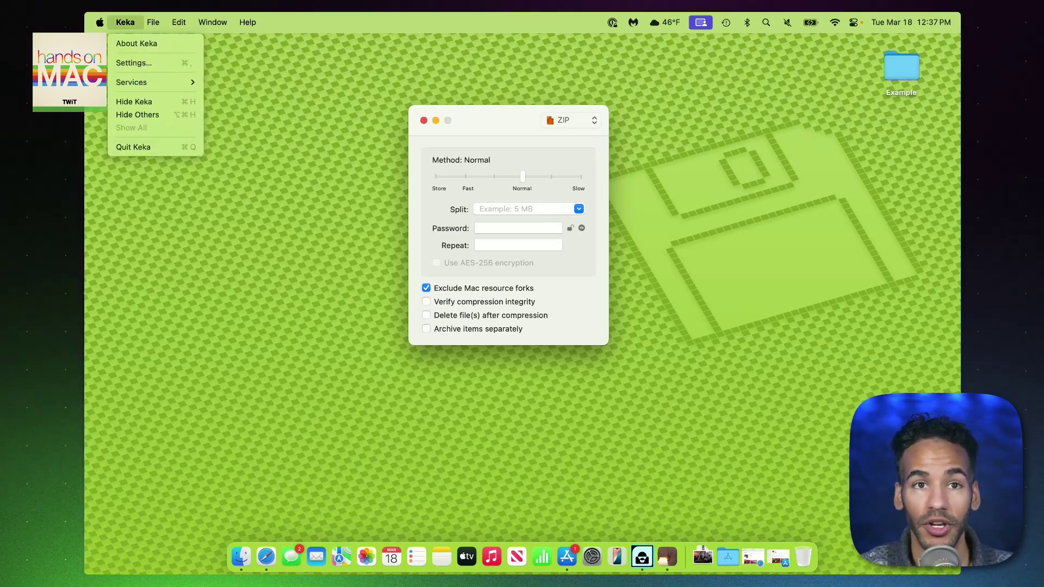
left_click(134, 63)
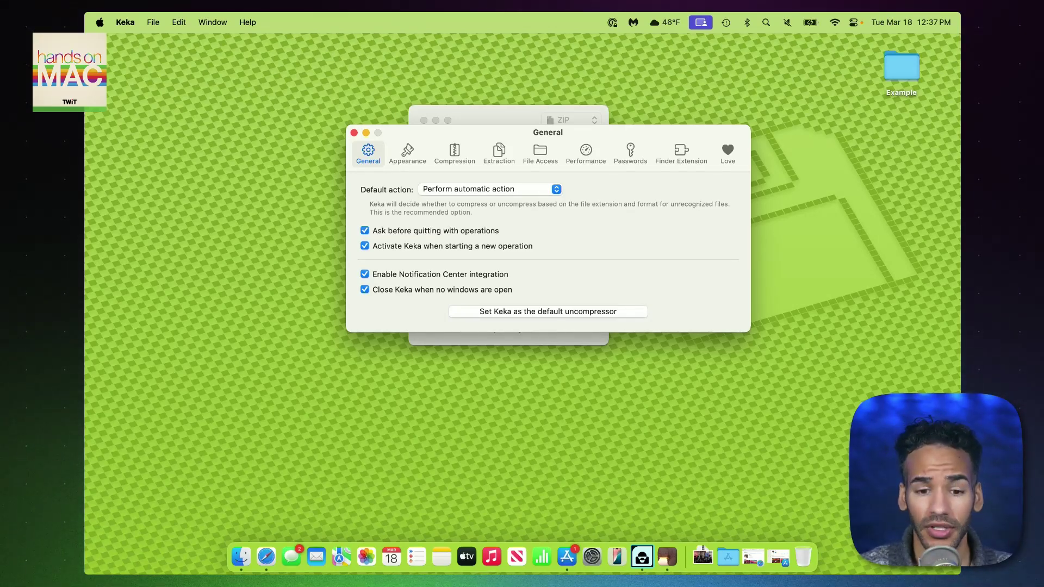
Examine the available default action choices in Keka's general settings without changing the selection.
left_click(489, 189)
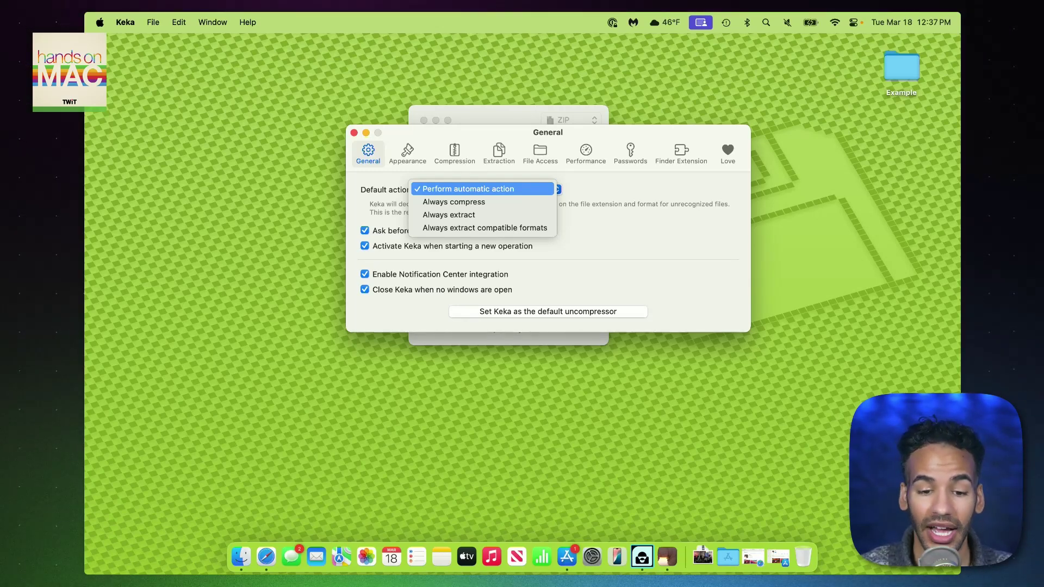
key("Escape")
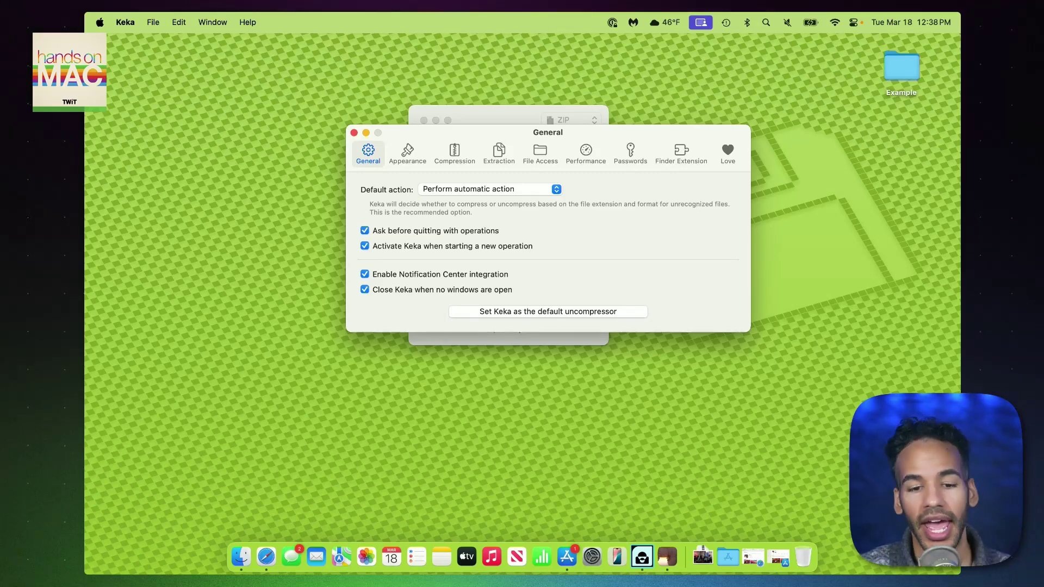
left_click(407, 153)
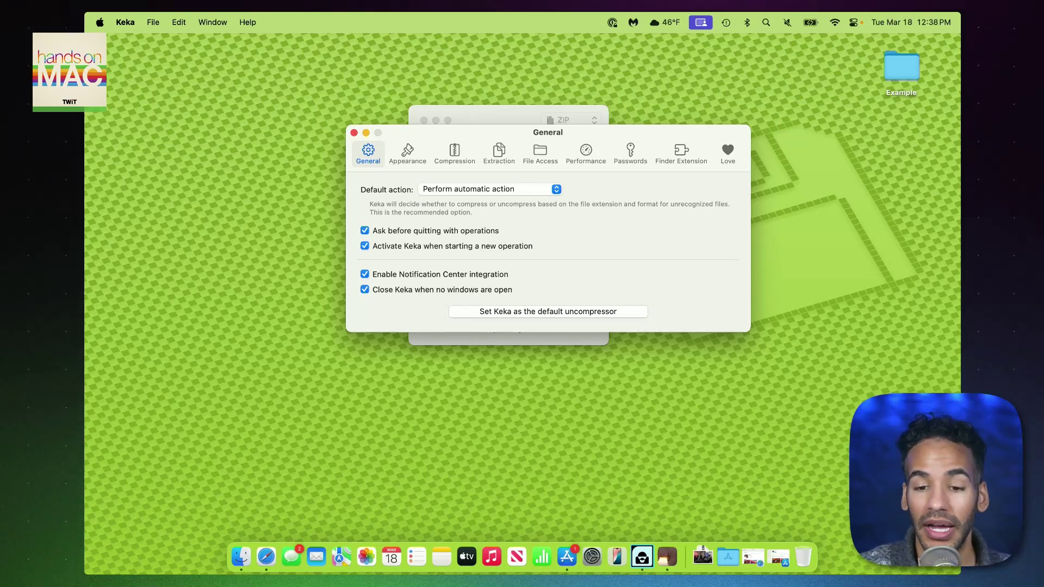
Open the Example folder on the desktop and make Keka the default application for all .cpgz files through CPGZ Files.cpgz's info.
double_click(900, 66)
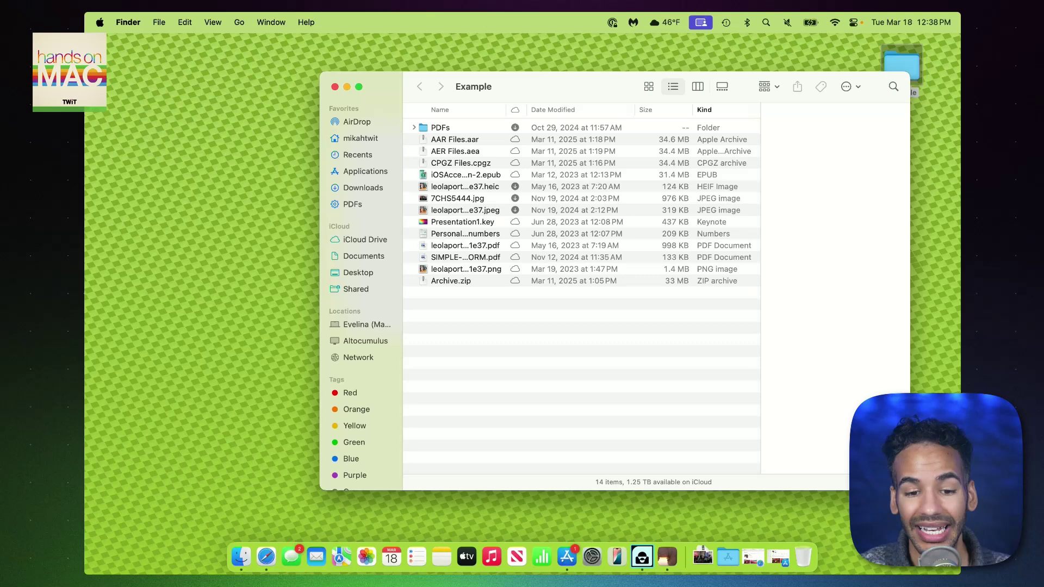
right_click(467, 163)
left_click(486, 247)
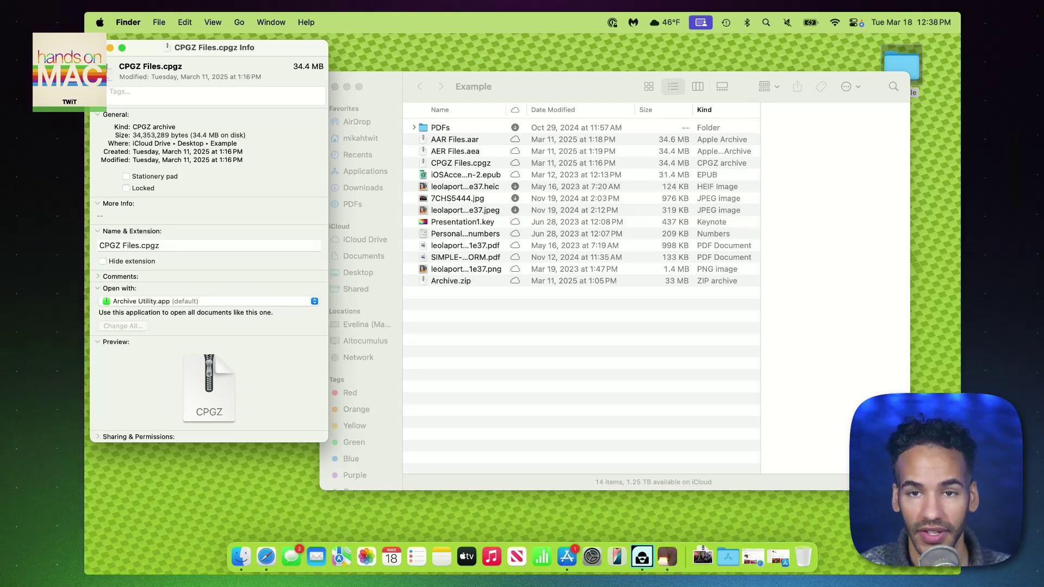
left_click(209, 301)
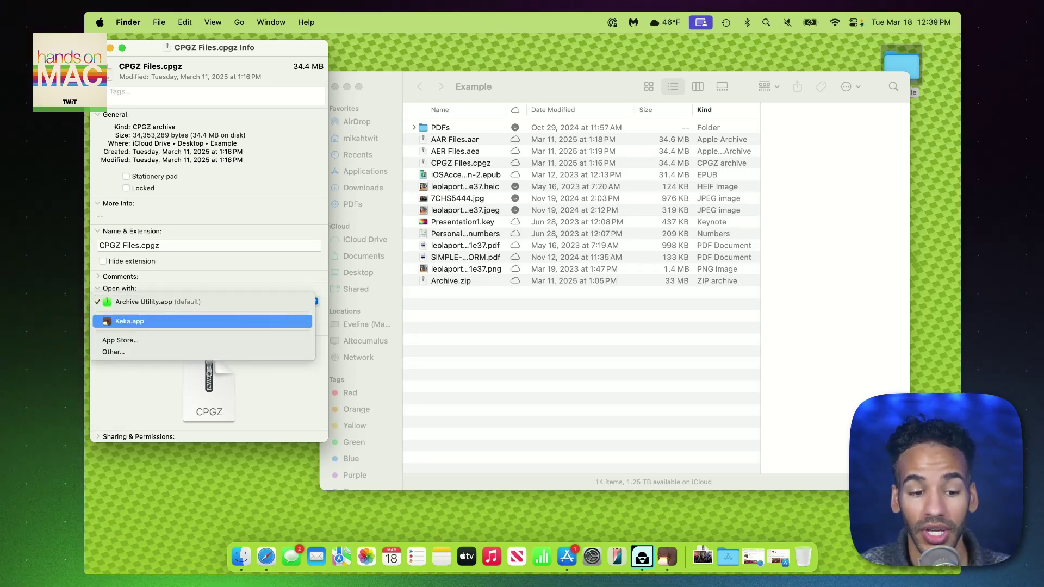
key("Return")
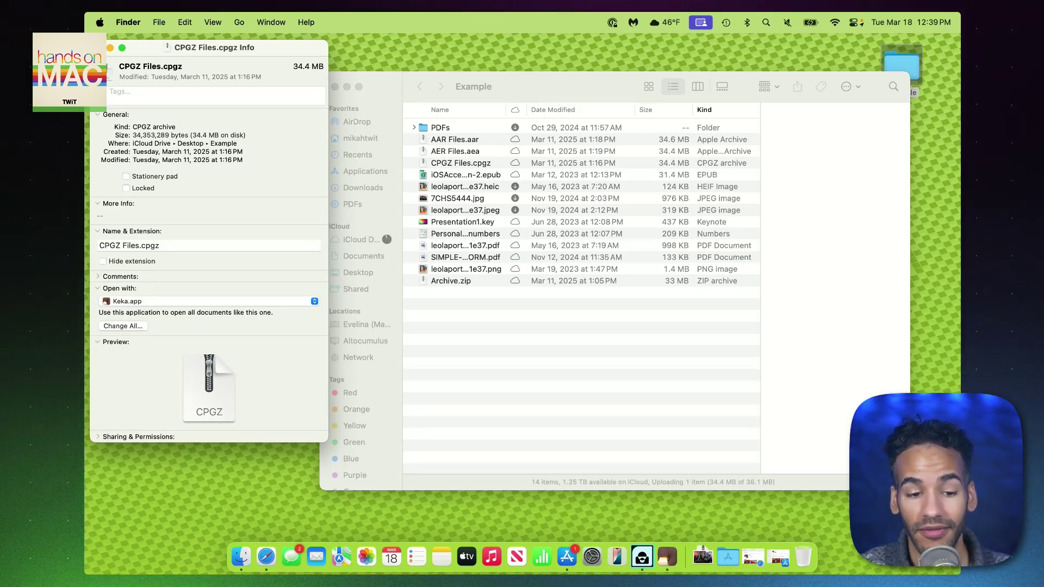
left_click(123, 325)
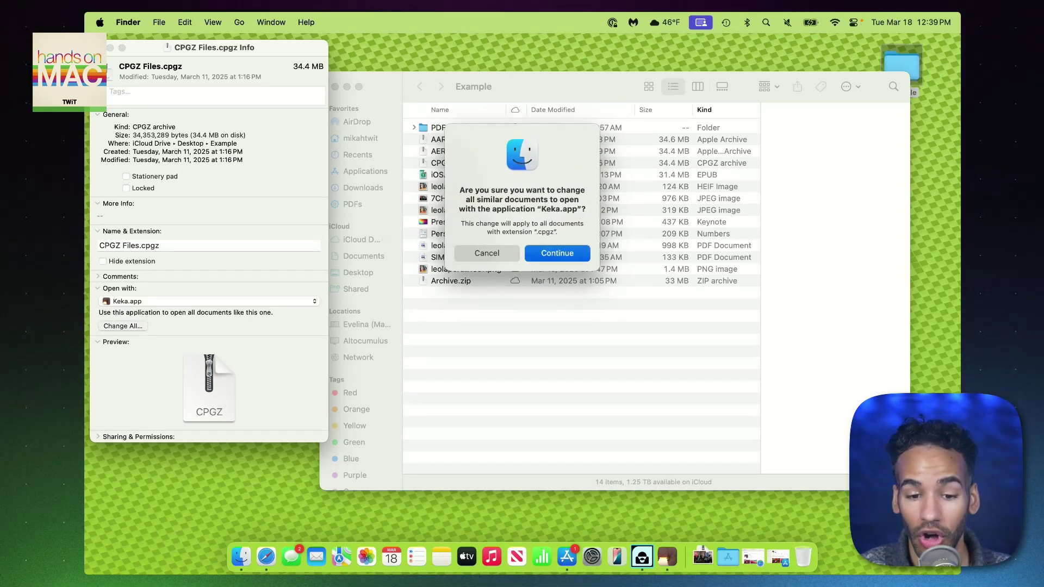
key("Return")
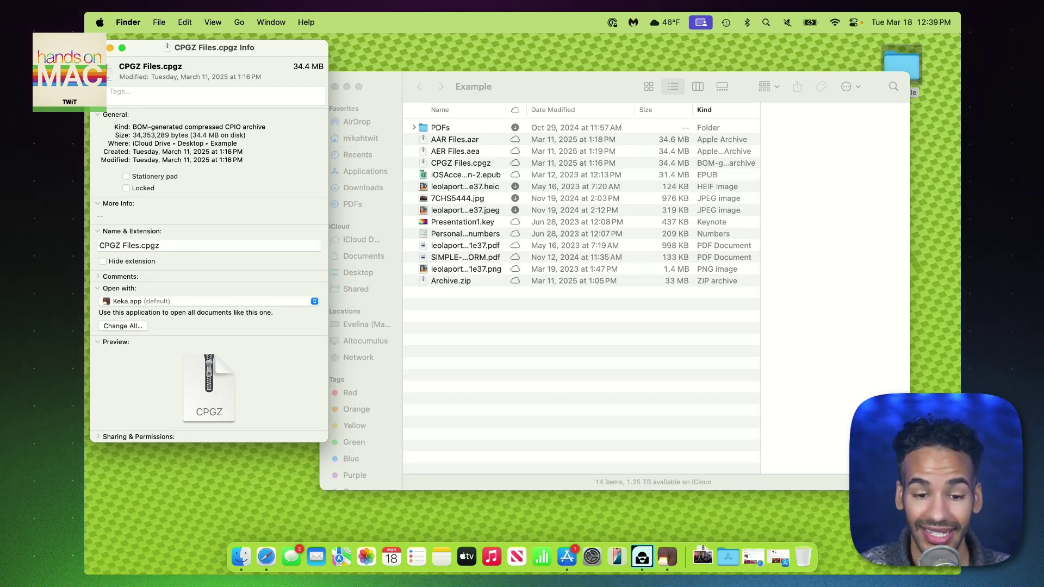
Make Keka the default application for all .zip files through Archive.zip's info, and close both Info windows.
right_click(451, 280)
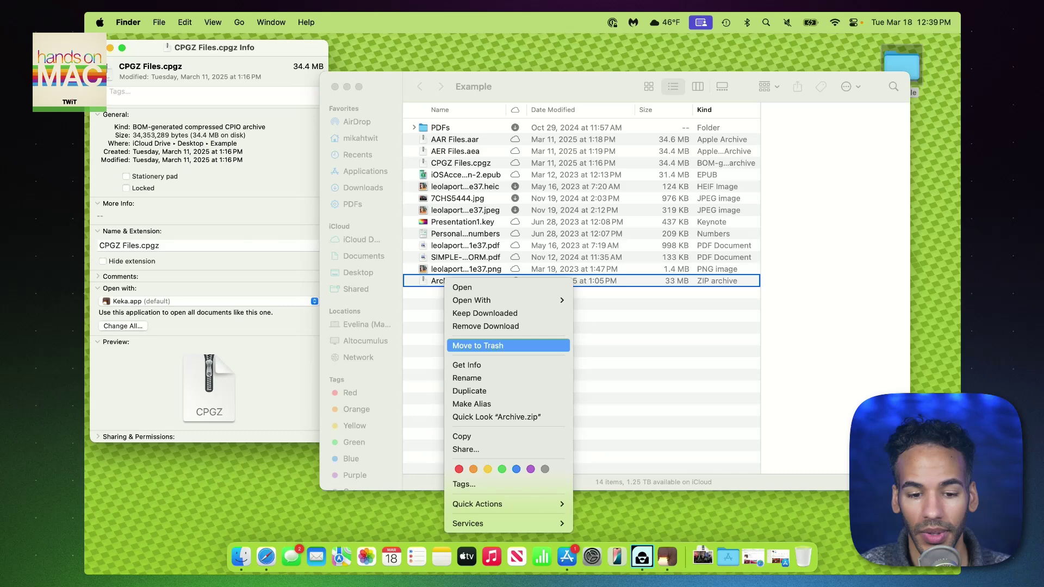
left_click(467, 364)
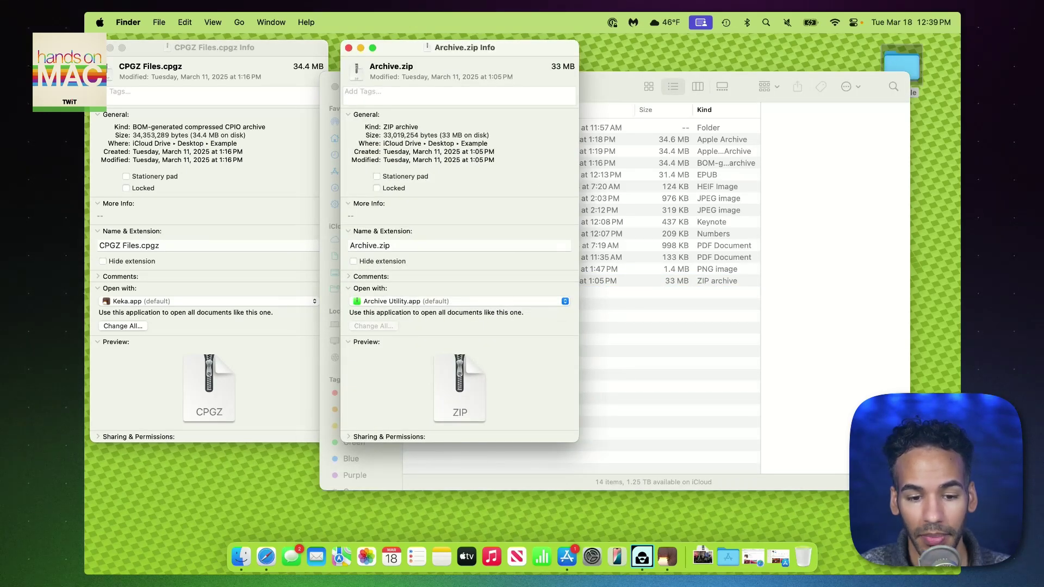
left_click(458, 301)
left_click(458, 333)
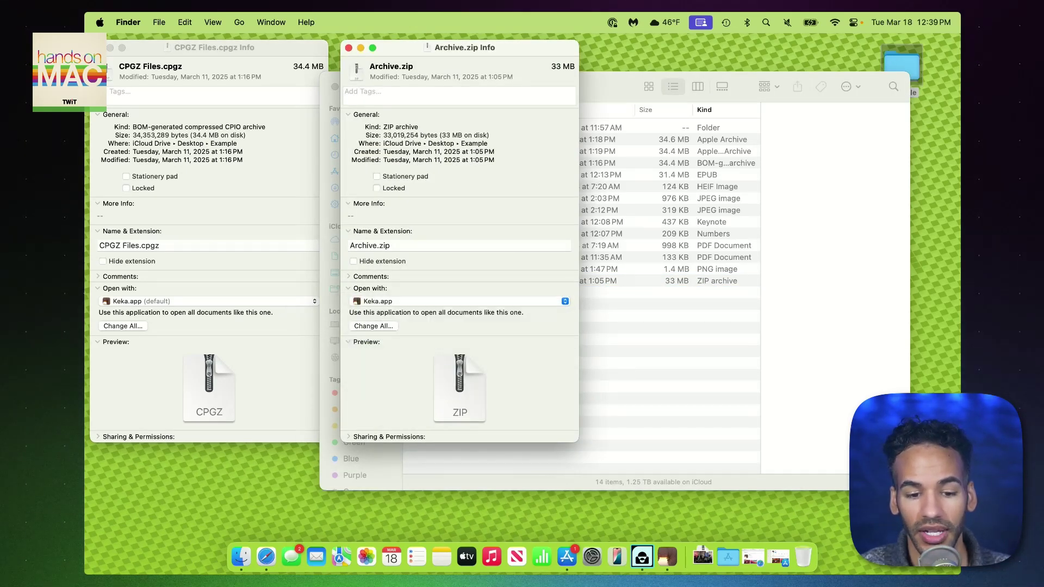
left_click(373, 326)
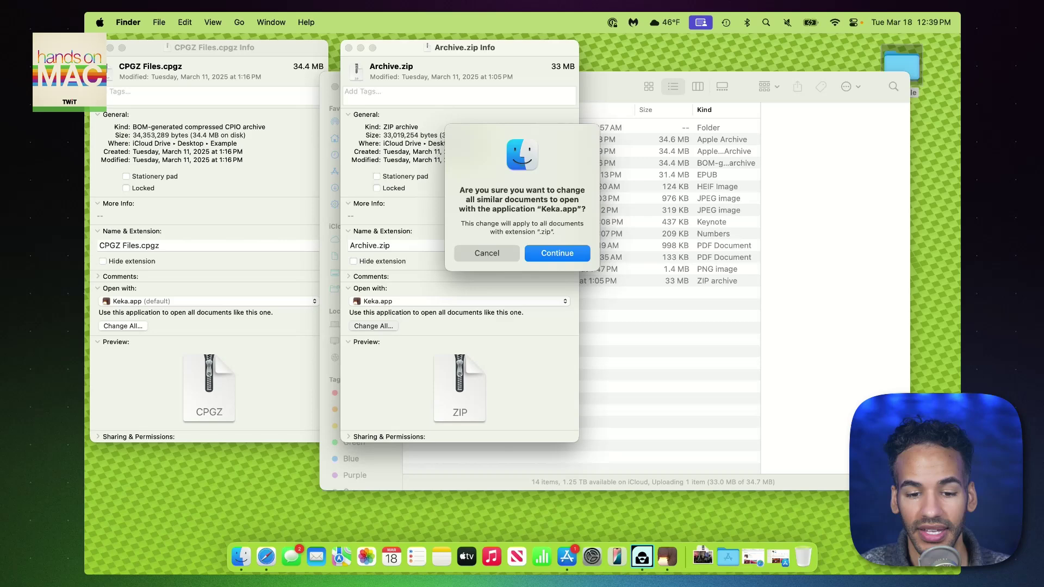
key("Return")
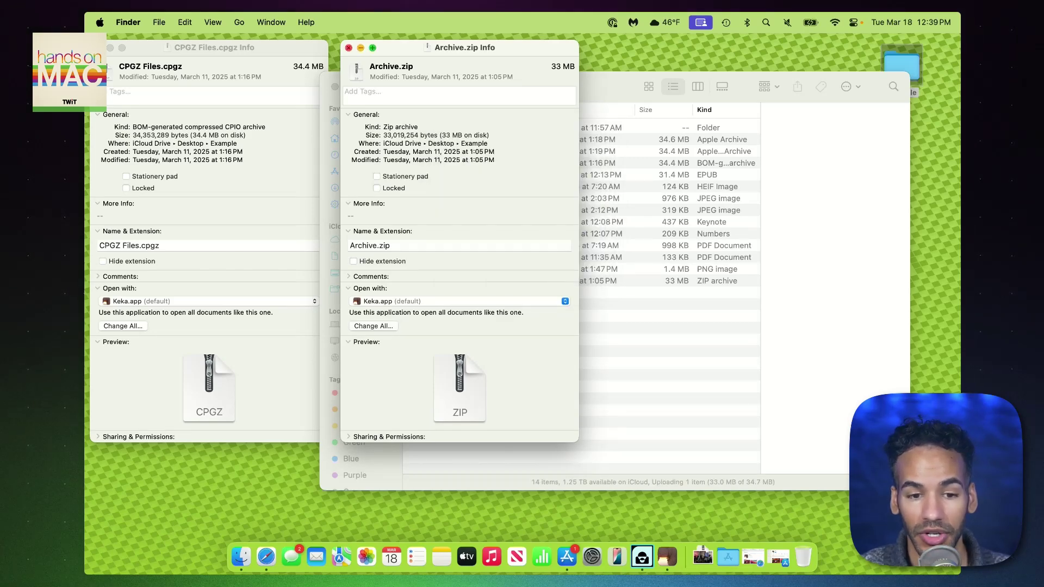
key("super+w")
key("super+w")
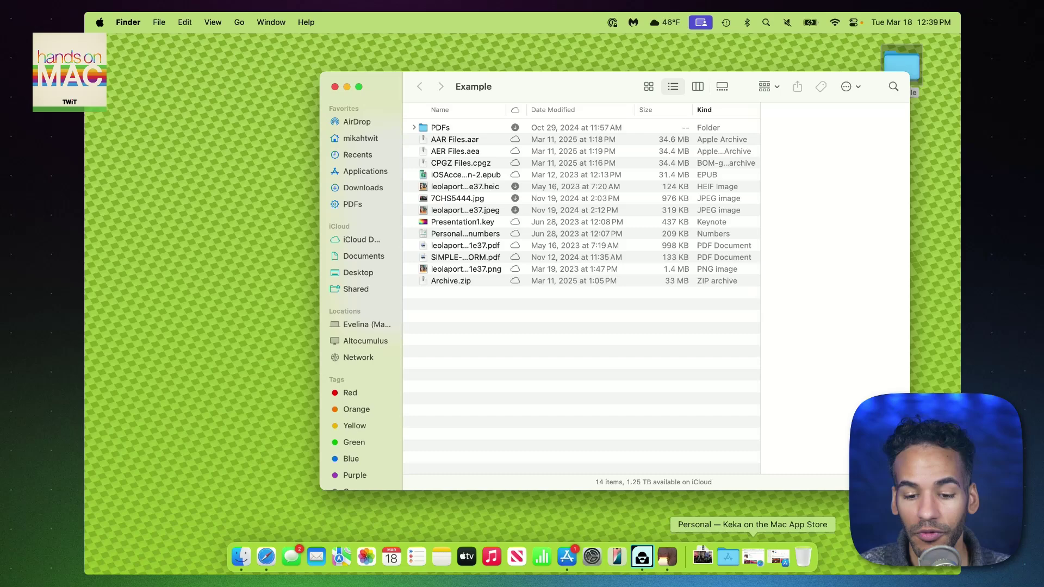
Switch back to Safari and examine the lists of formats Keka can create and extract on the keka.io site.
left_click(753, 556)
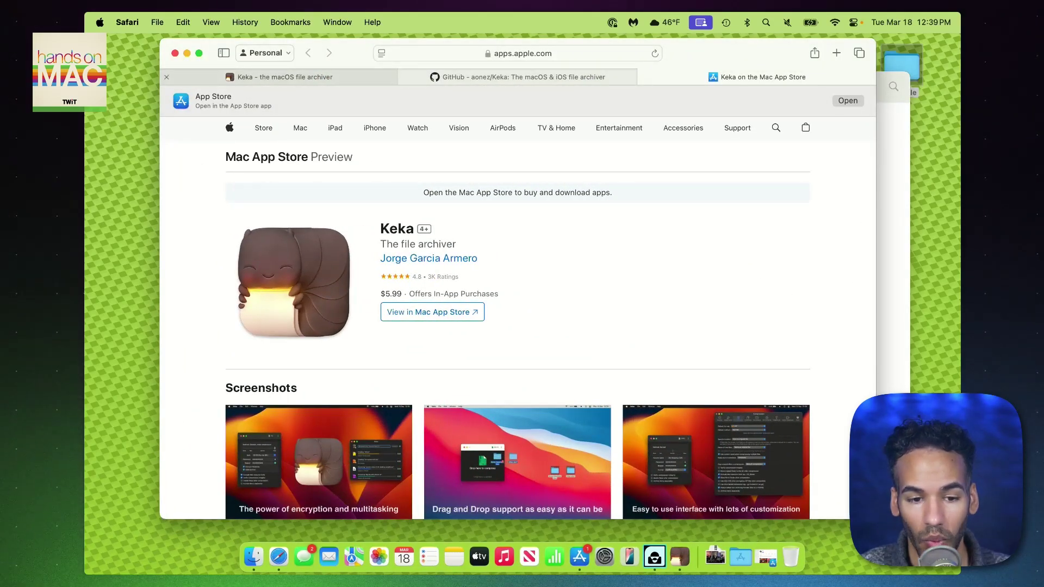
left_click(278, 76)
scroll(517, 318, "down", 8)
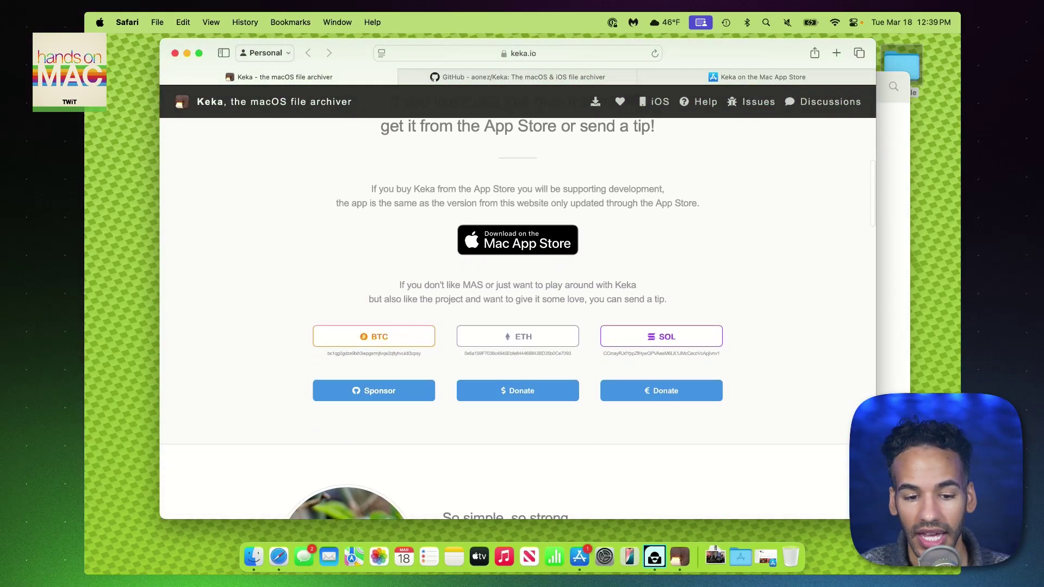
scroll(516, 326, "down", 15)
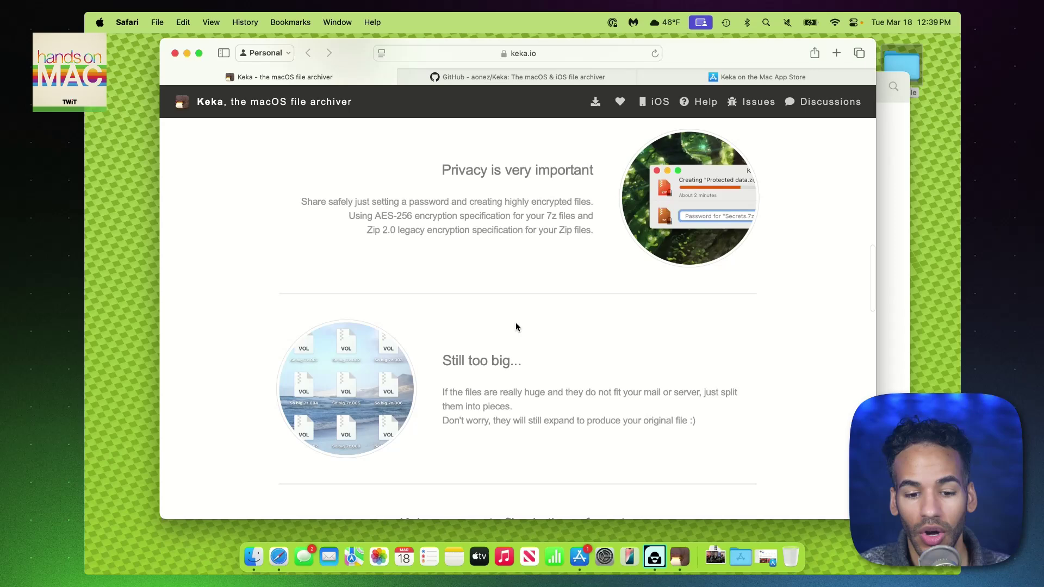
scroll(516, 324, "down", 15)
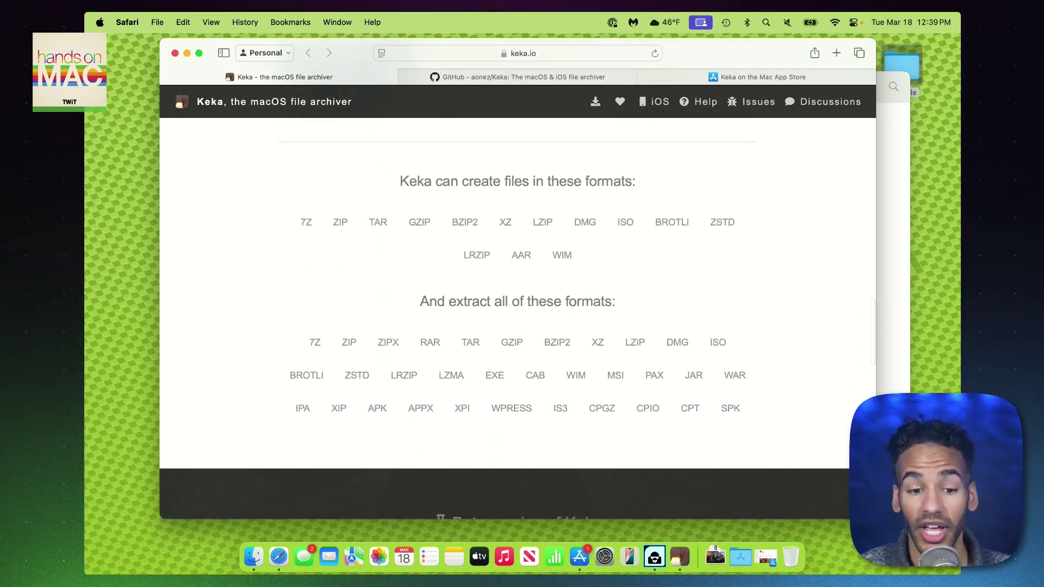
scroll(320, 238, "up", 5)
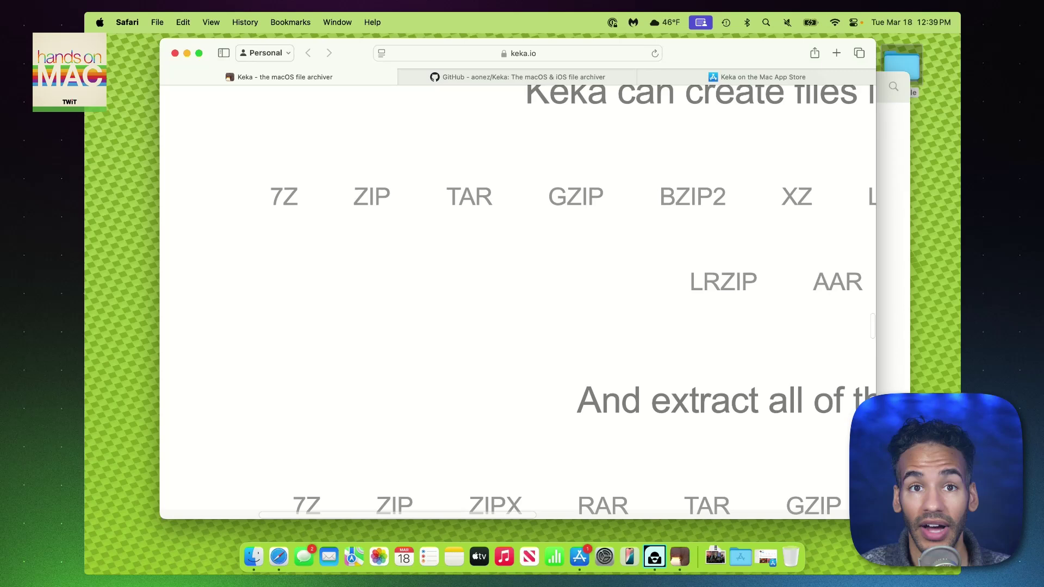
scroll(517, 301, "right", 6)
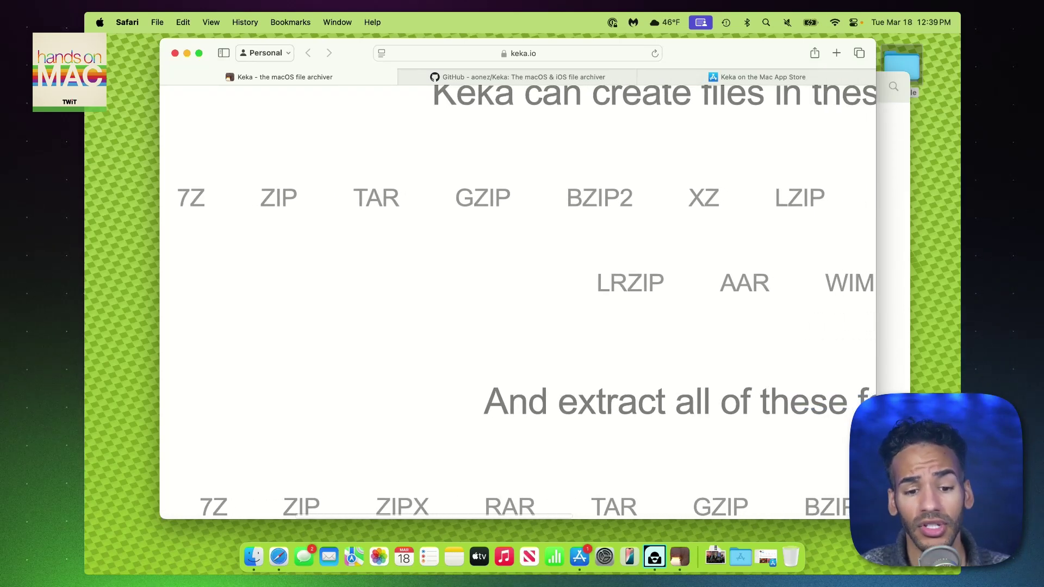
scroll(517, 302, "right", 12)
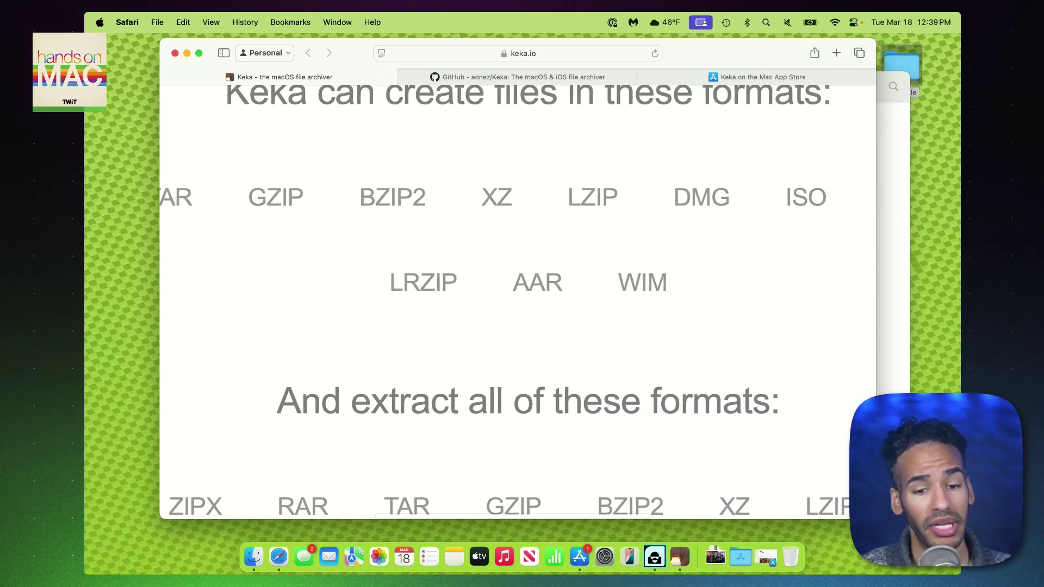
scroll(516, 302, "right", 5)
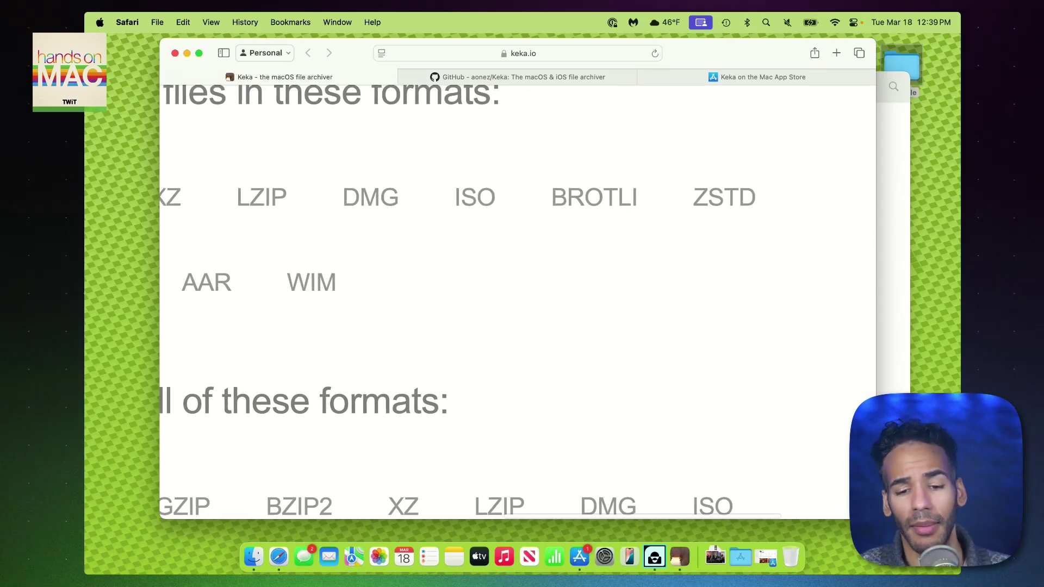
scroll(516, 302, "left", 12)
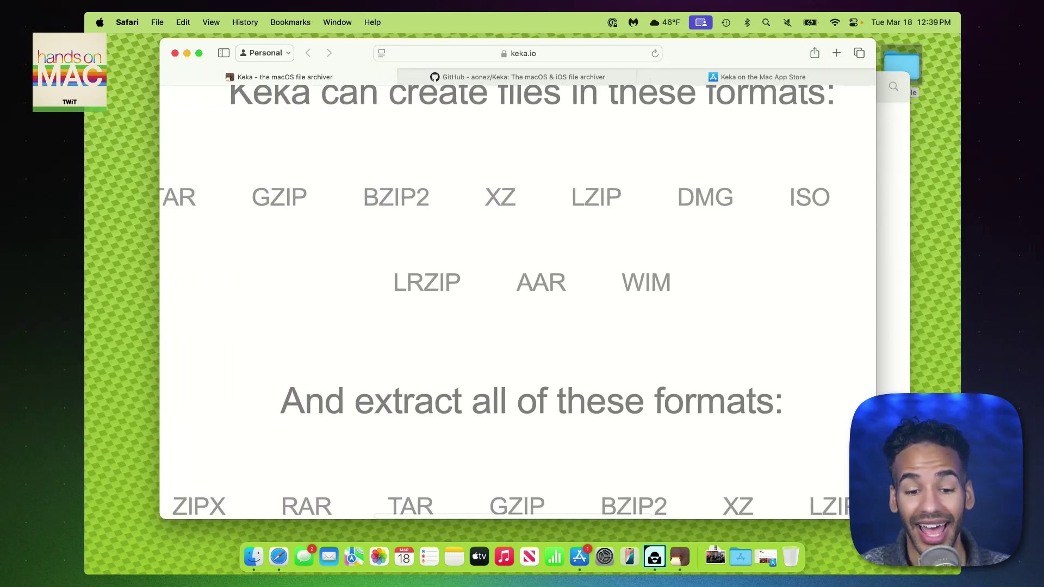
Examine the full list of formats Keka can extract on the keka.io page, and minimize the Safari window.
scroll(516, 302, "down", 3)
scroll(517, 302, "down", 5)
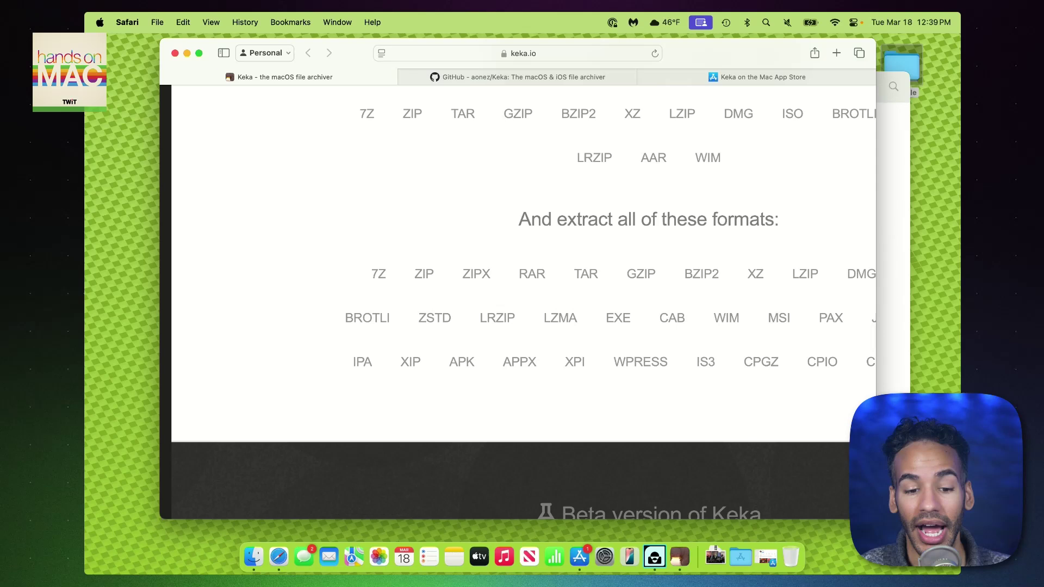
scroll(517, 301, "right", 3)
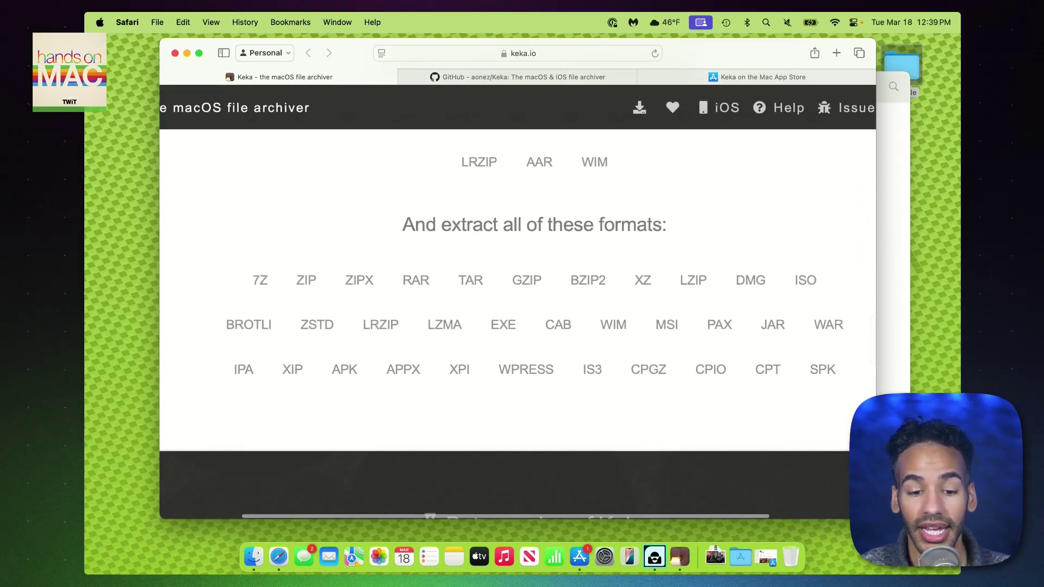
scroll(516, 301, "right", 2)
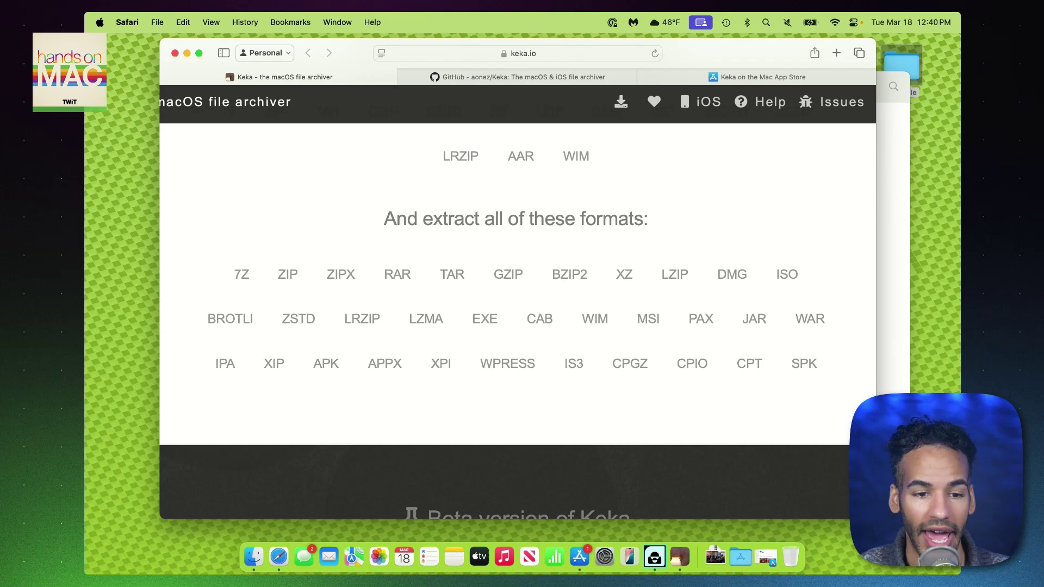
scroll(517, 302, "down", 3)
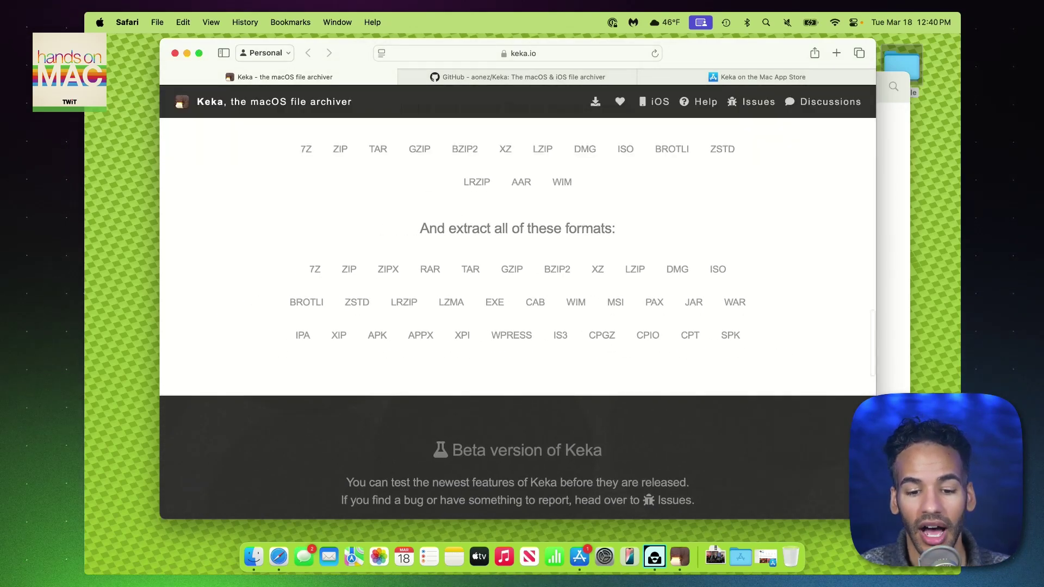
scroll(517, 302, "up", 5)
key("shift+super+backslash")
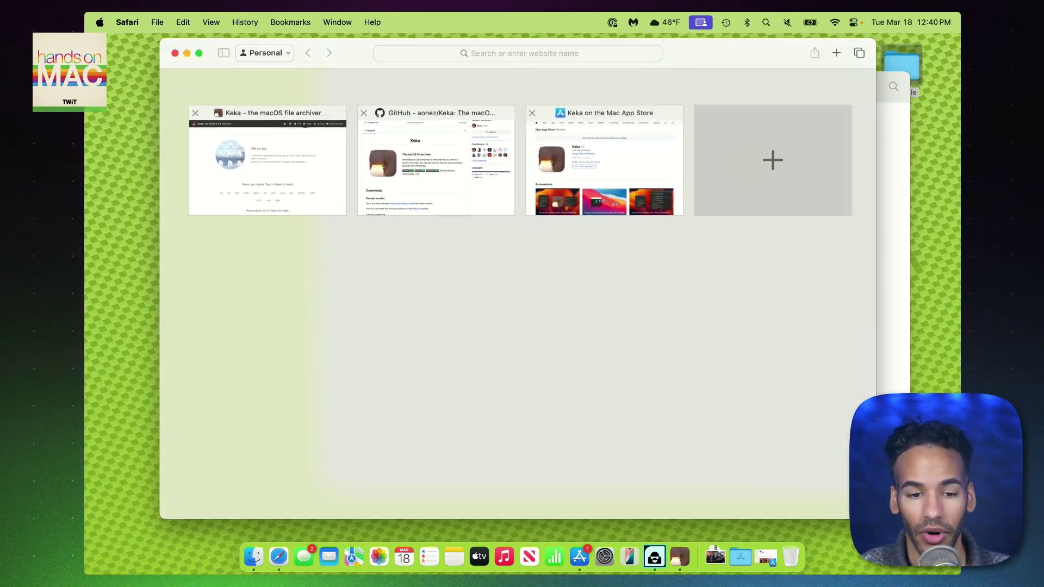
key("shift+super+backslash")
key("super+m")
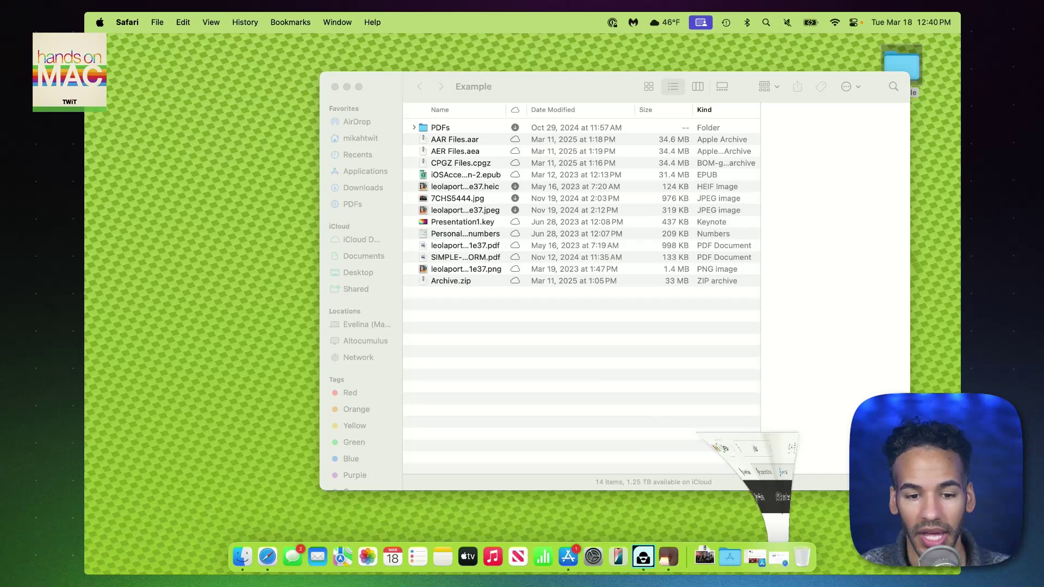
Switch to Keka and examine its appearance and compression settings, including the choices for default format and default method, without changing them.
left_click(667, 556)
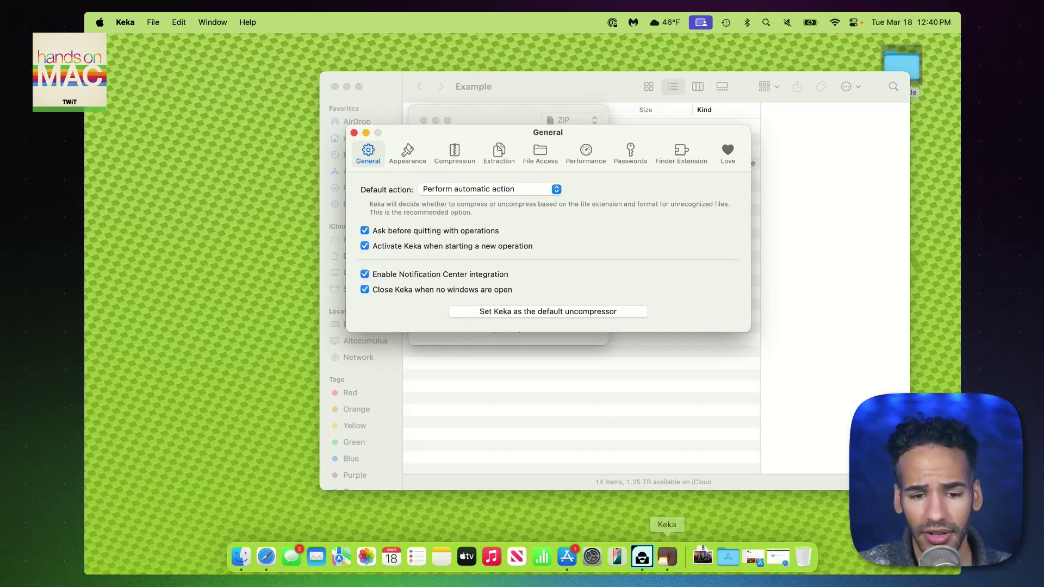
left_click(407, 154)
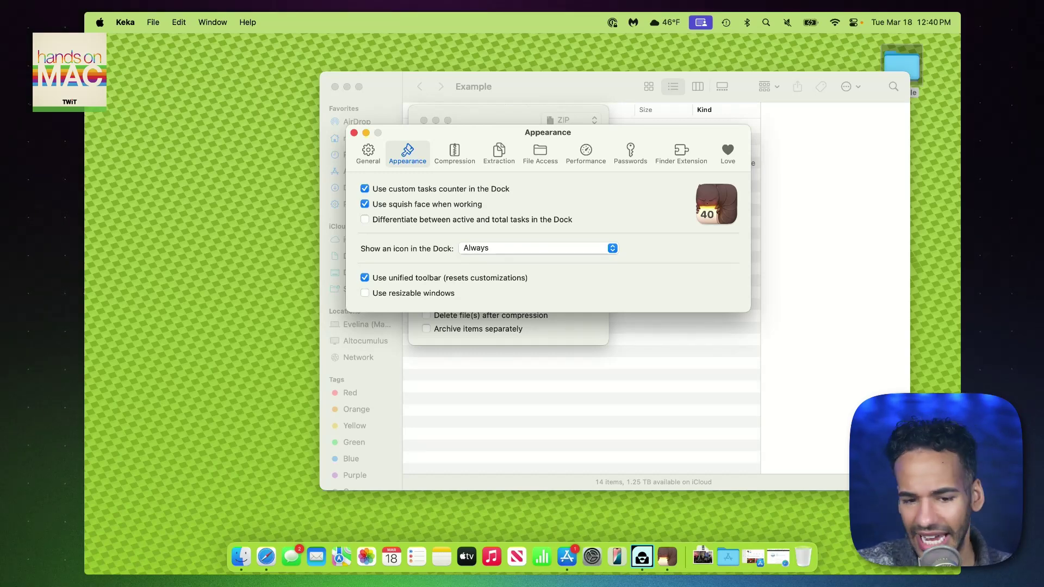
left_click(454, 153)
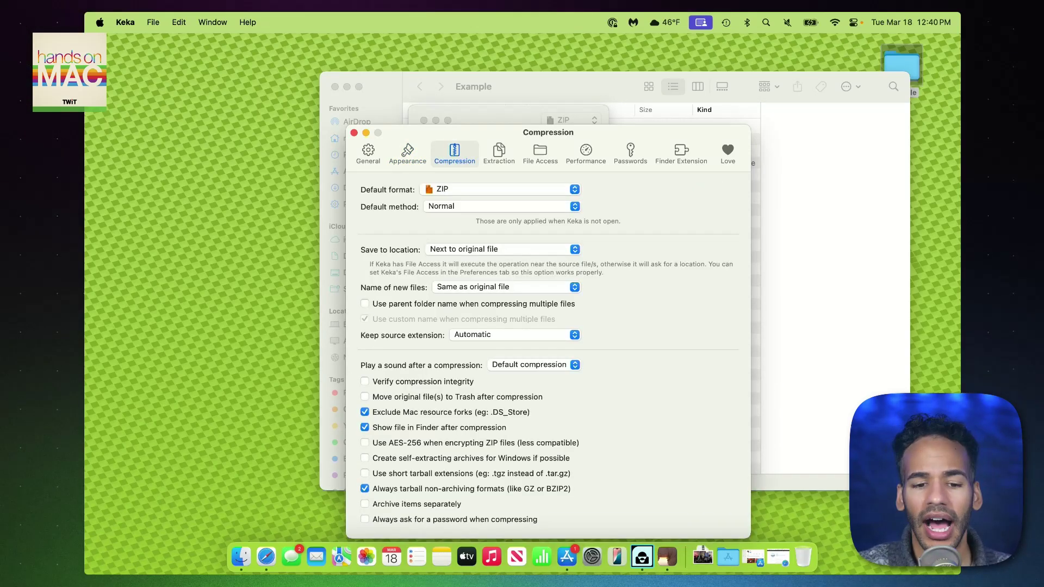
left_click_drag(585, 132, 588, 71)
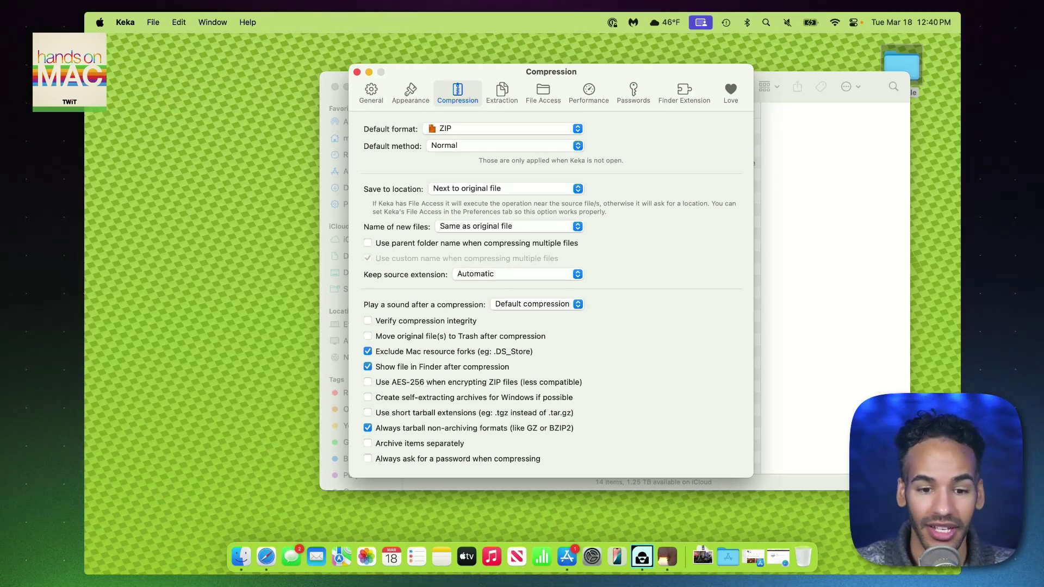
left_click(502, 128)
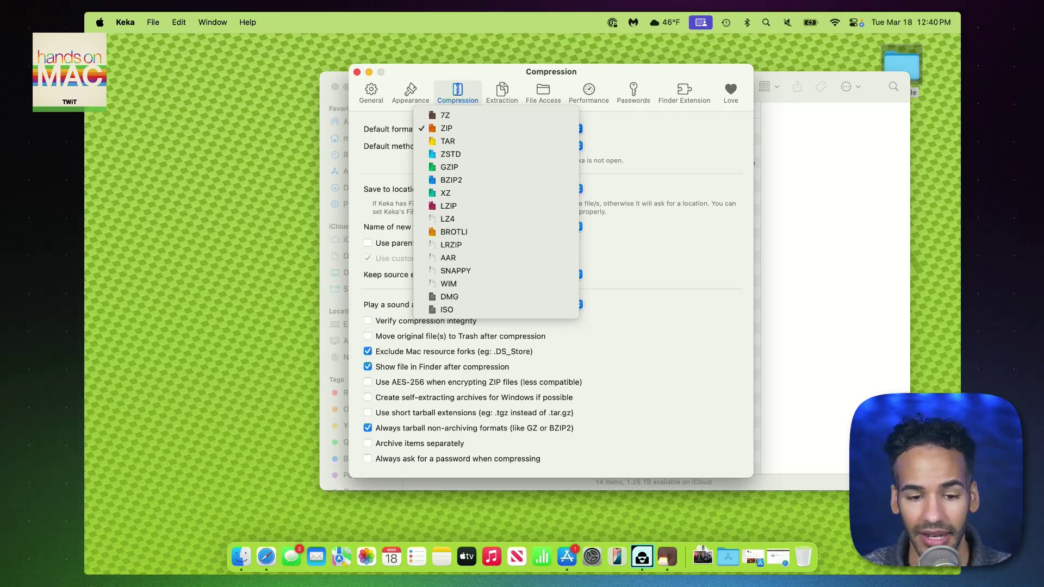
key("Escape")
left_click(504, 145)
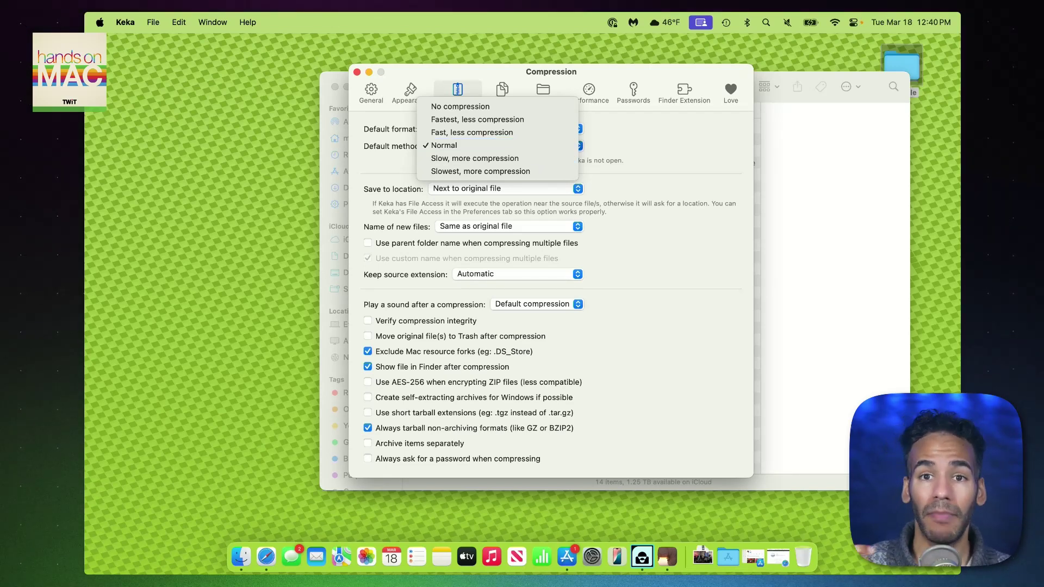
key("Escape")
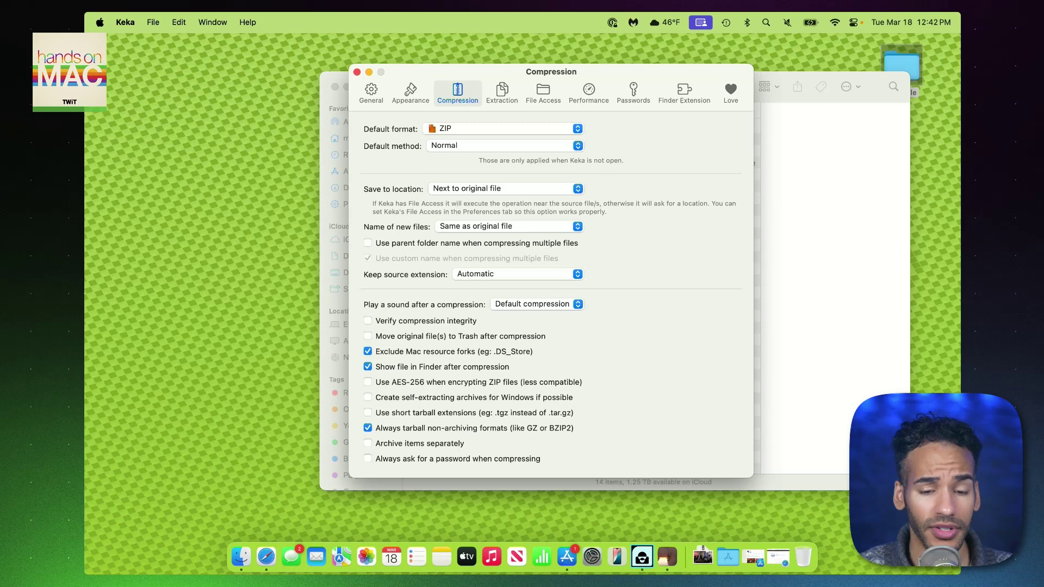
Examine Keka's extraction, file access, performance, passwords and Finder extension settings.
left_click(502, 93)
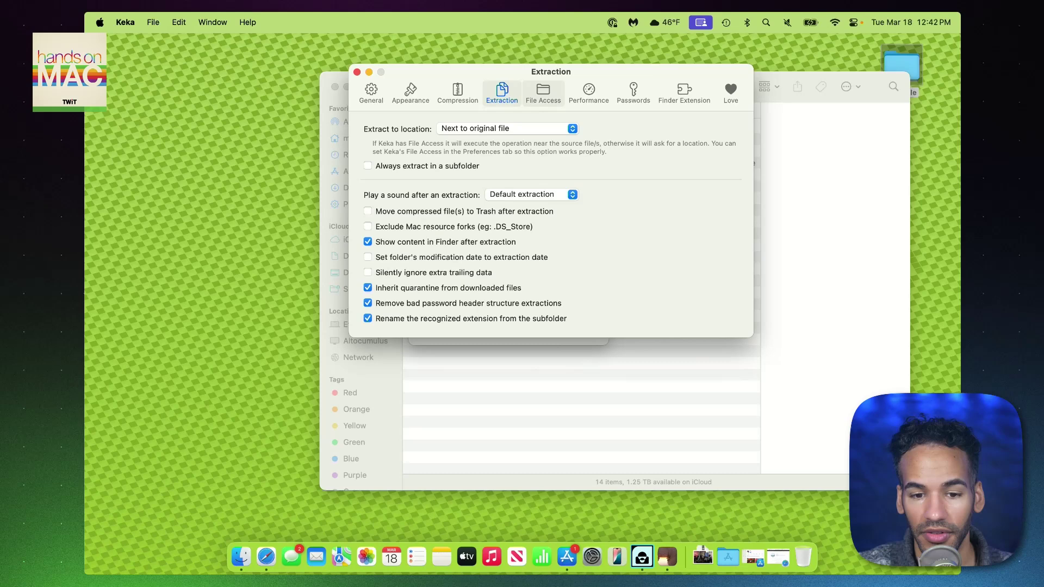
left_click(543, 92)
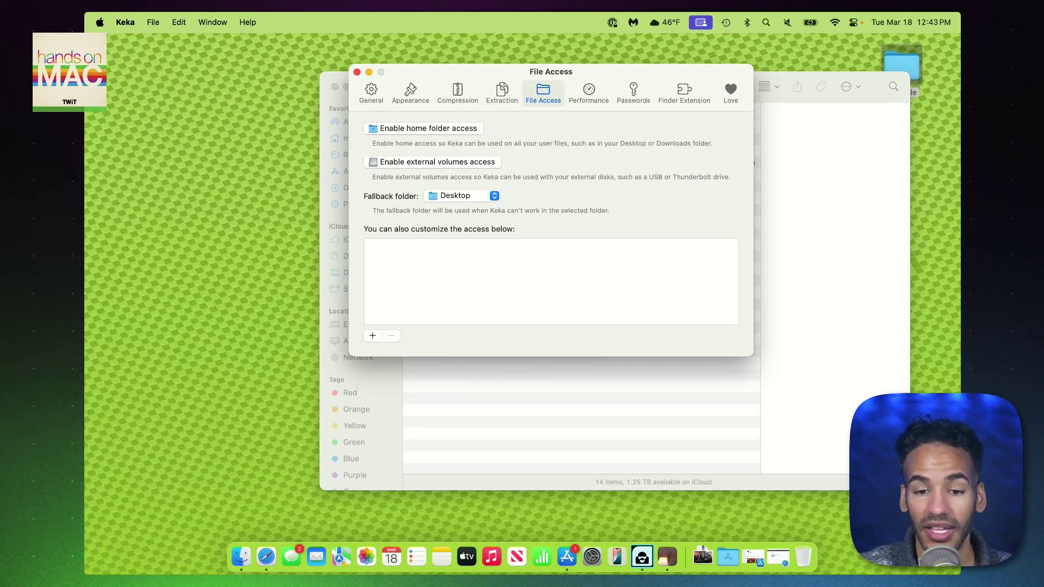
left_click(588, 93)
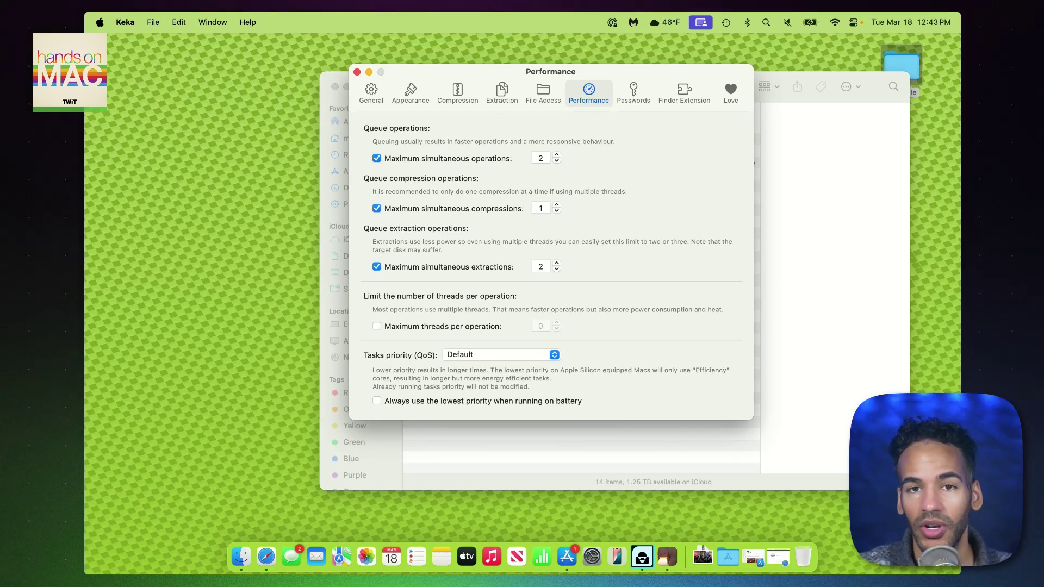
left_click(632, 93)
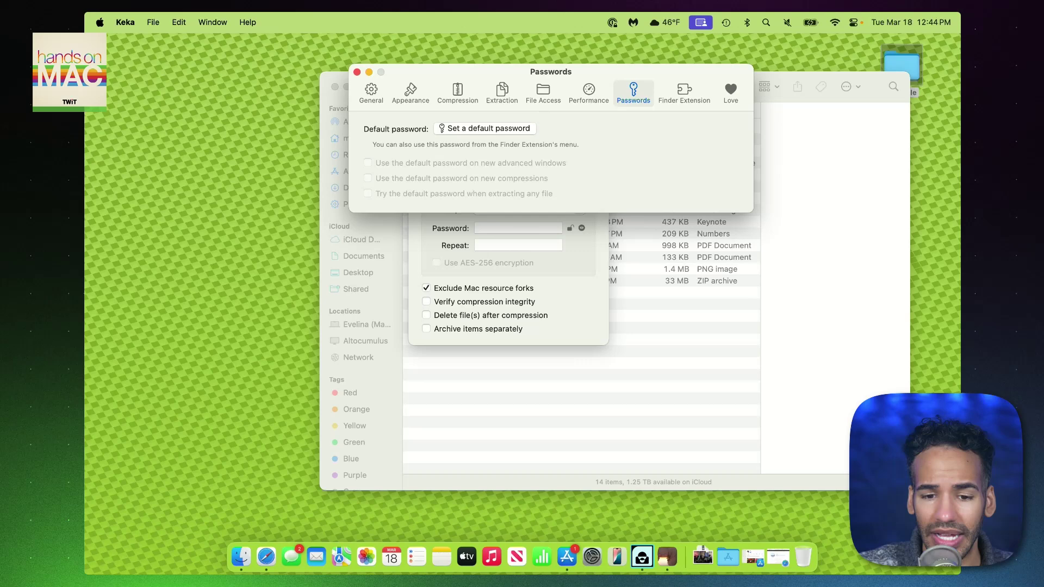
left_click(683, 93)
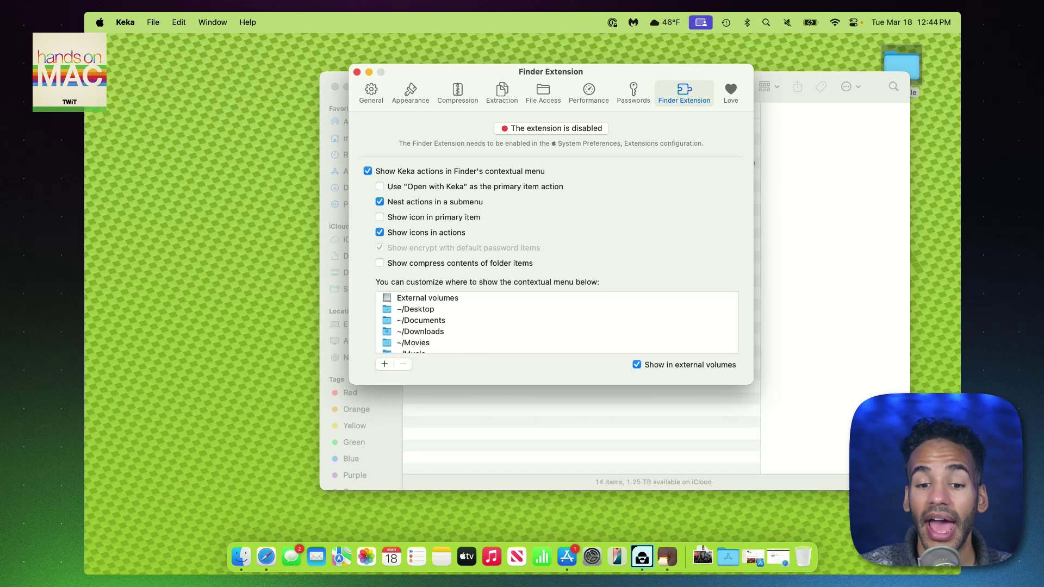
Close Keka's settings window and move the ZIP compression window slightly aside.
key("super+Tab")
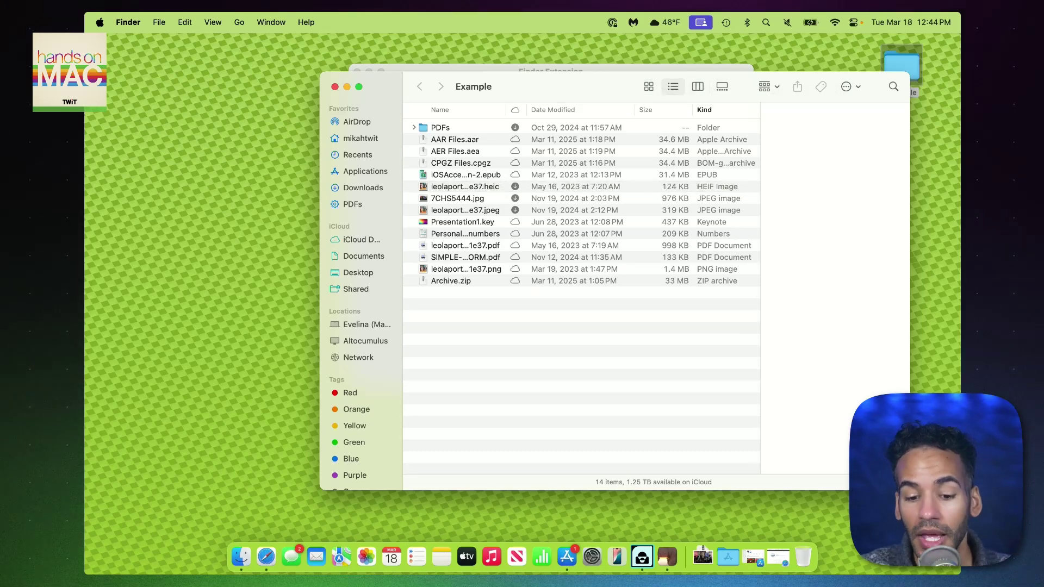
left_click(667, 555)
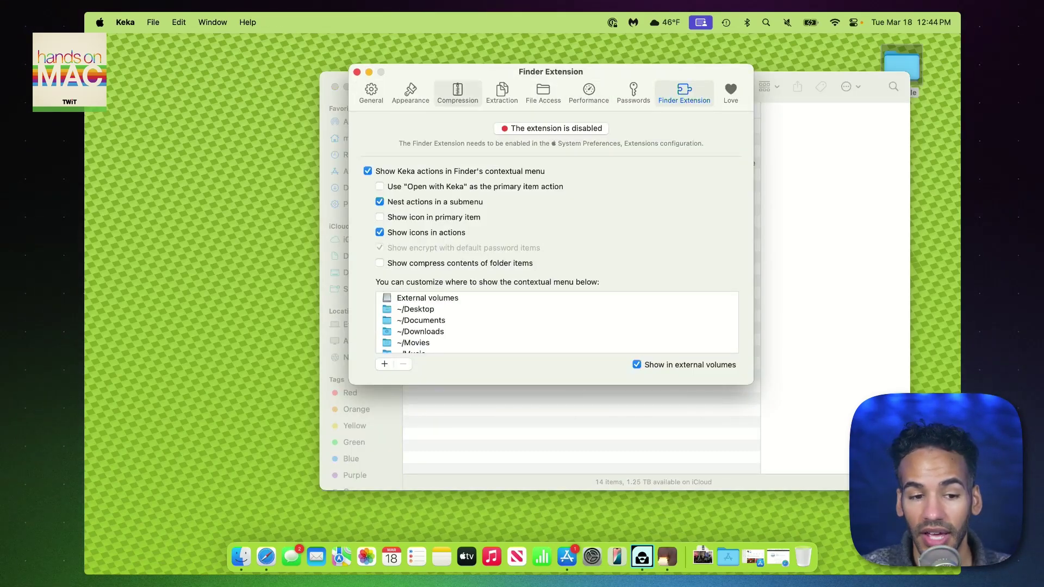
left_click(357, 72)
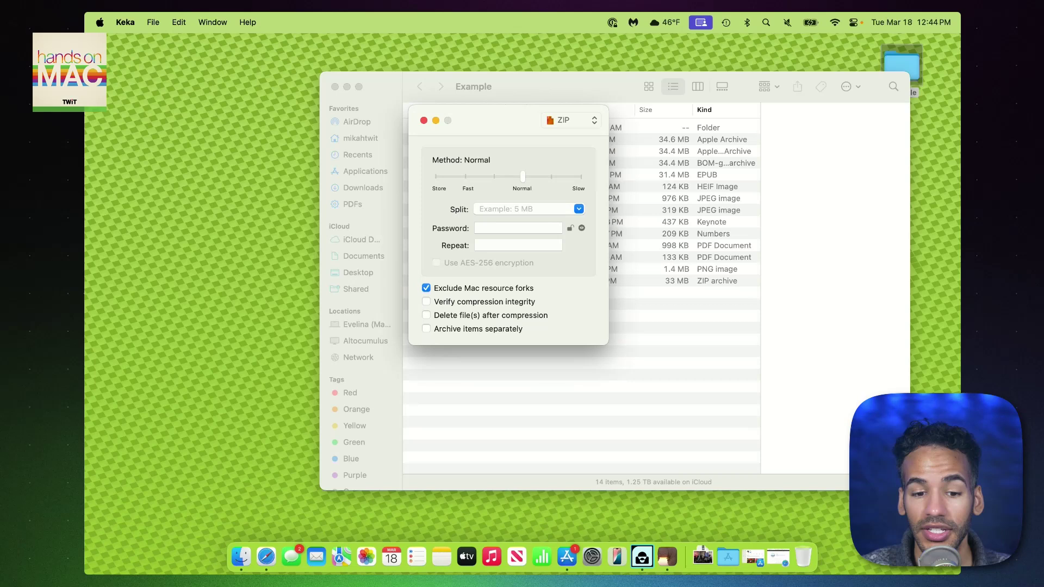
left_click_drag(494, 120, 466, 110)
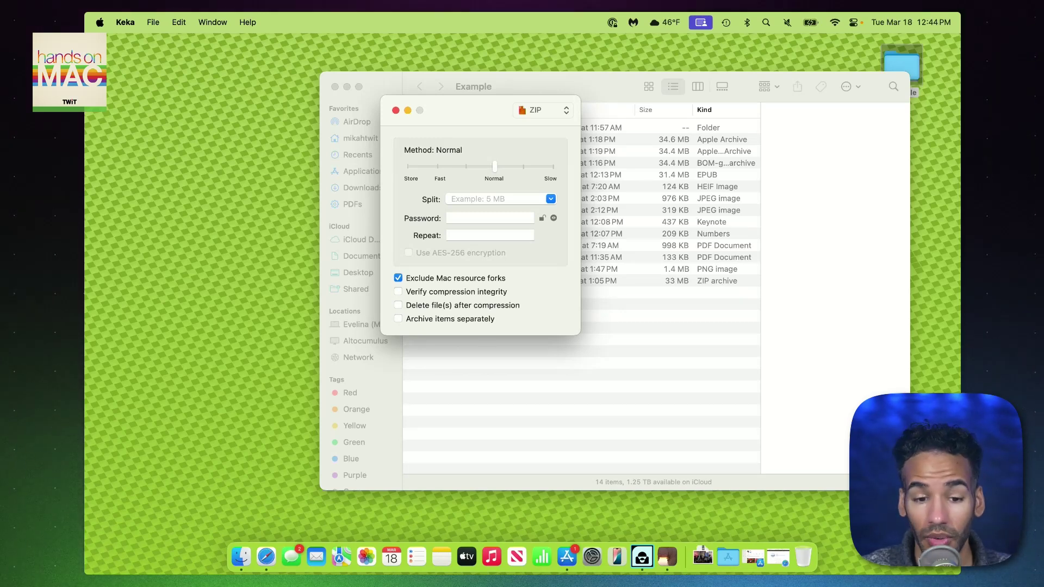
Examine the preset split sizes in the ZIP compression window without choosing one, and quit Keka.
left_click(550, 199)
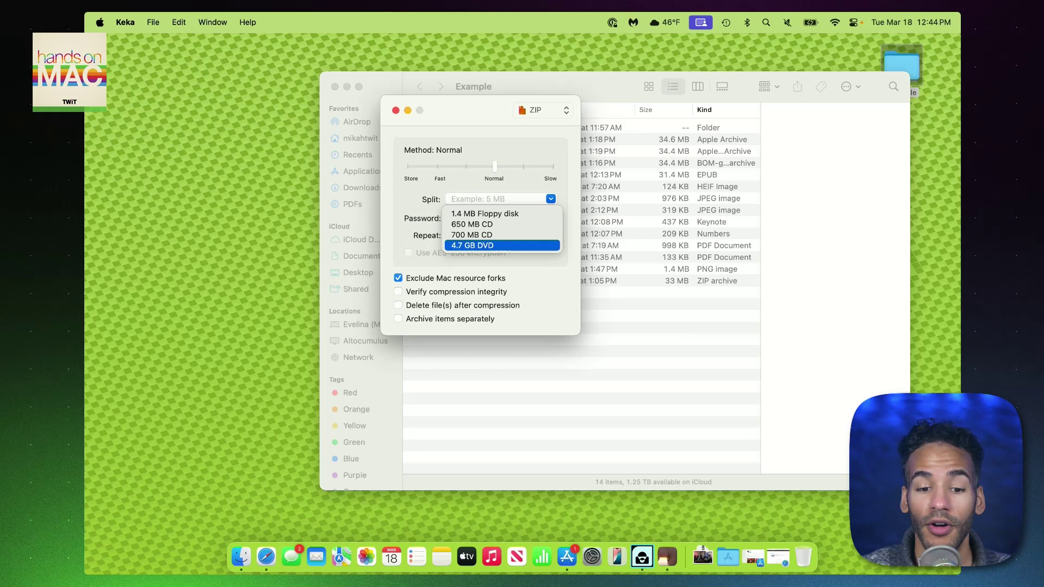
key("Escape")
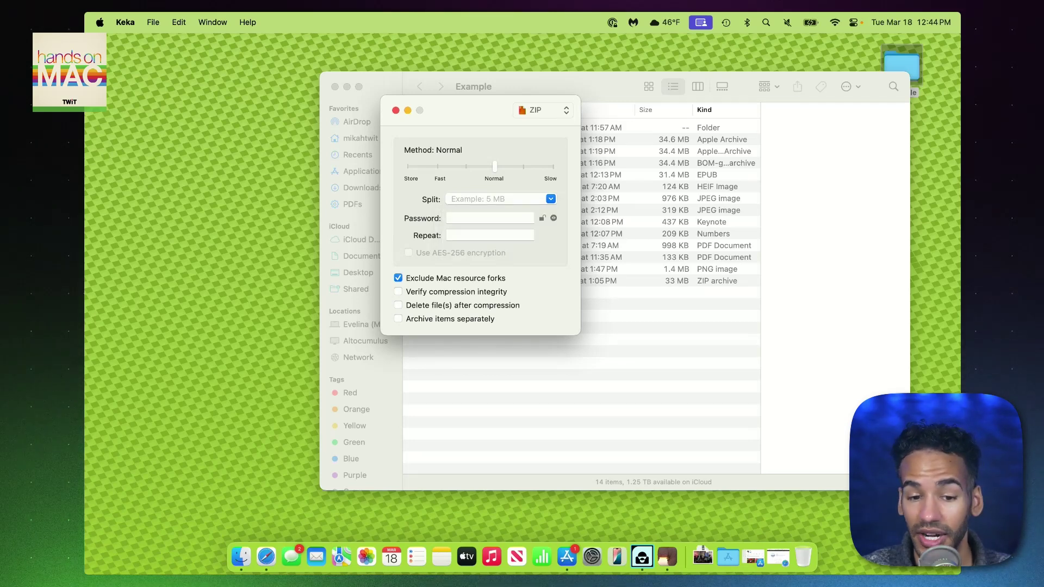
left_click(550, 199)
scroll(501, 228, "down", 5)
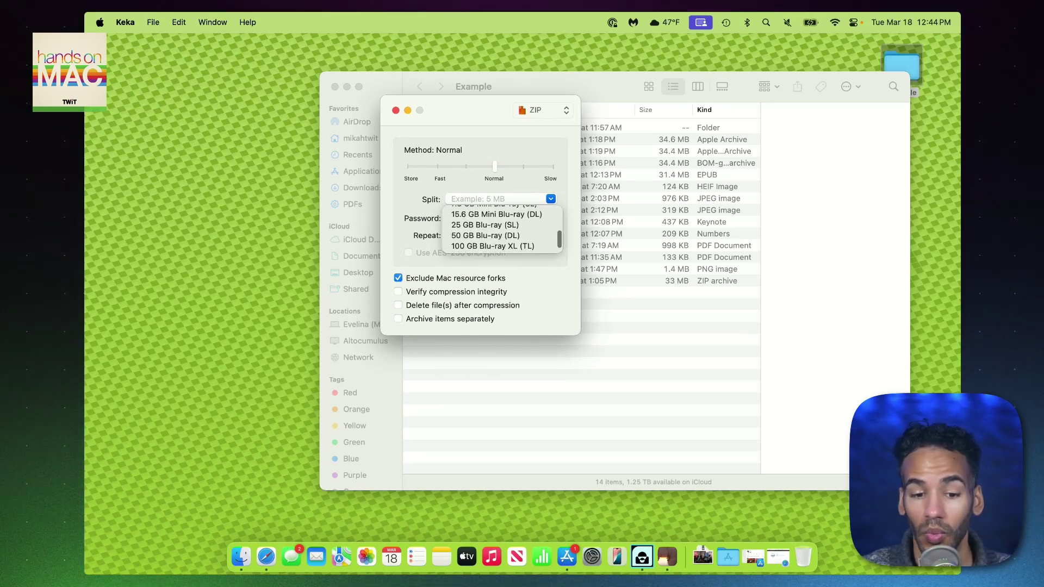
scroll(500, 231, "up", 10)
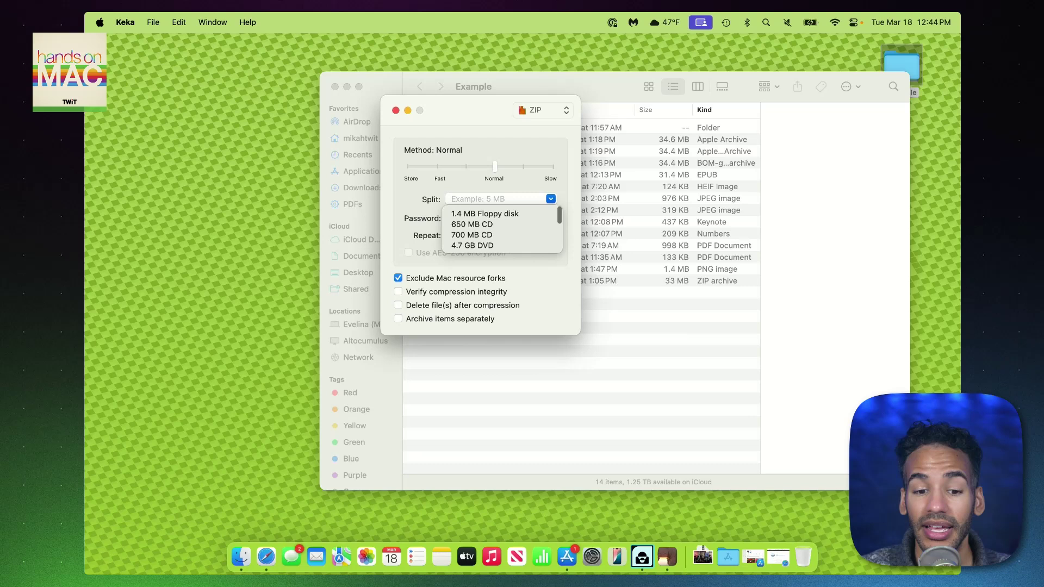
key("Escape")
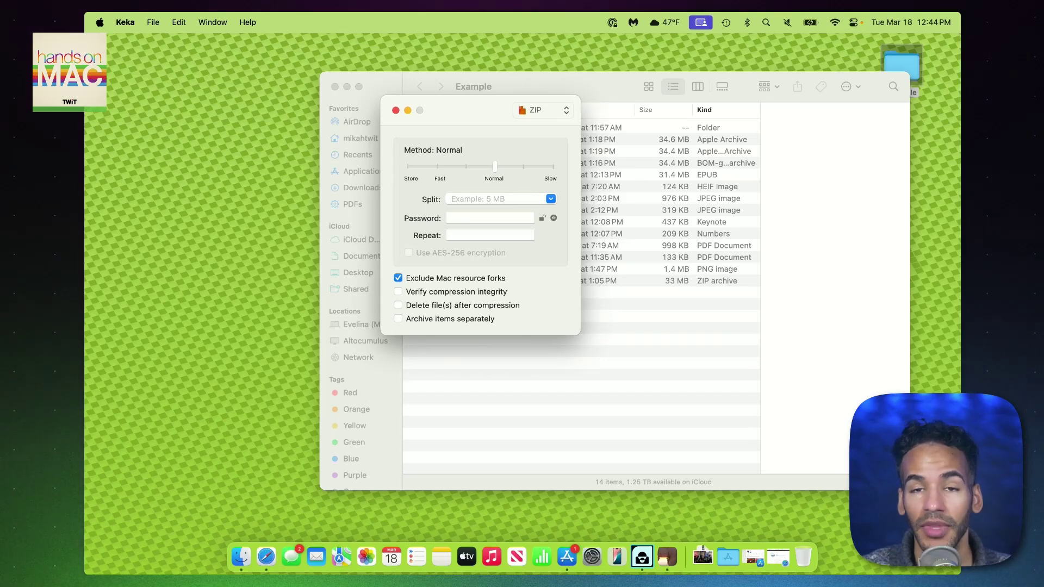
key("super+q")
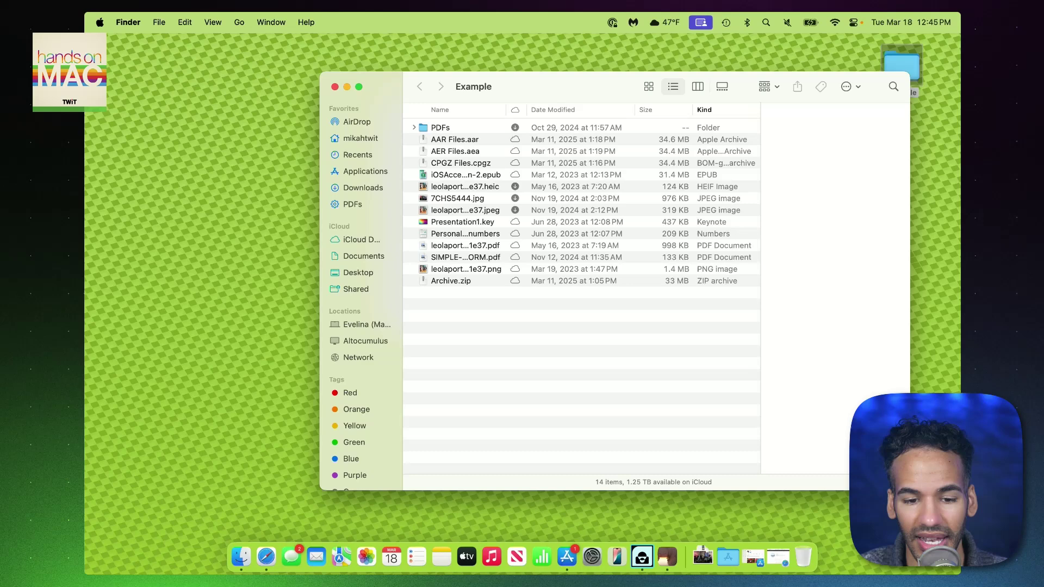
Select the files from 7CHS5444.jpg through the PNG image in the Example folder and send them to Keka through the Finder services.
left_click(457, 198)
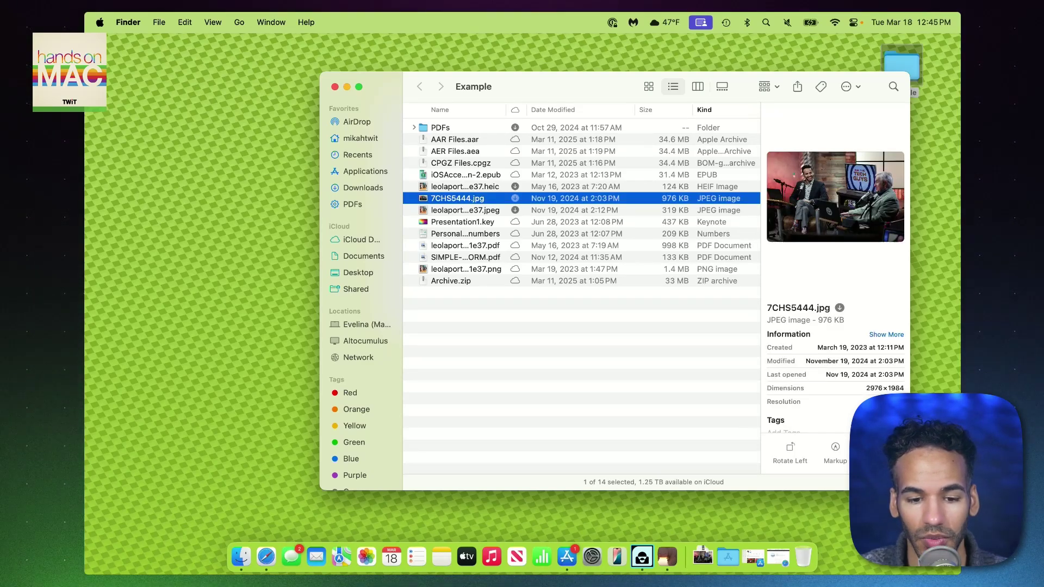
left_click(466, 269, "shift")
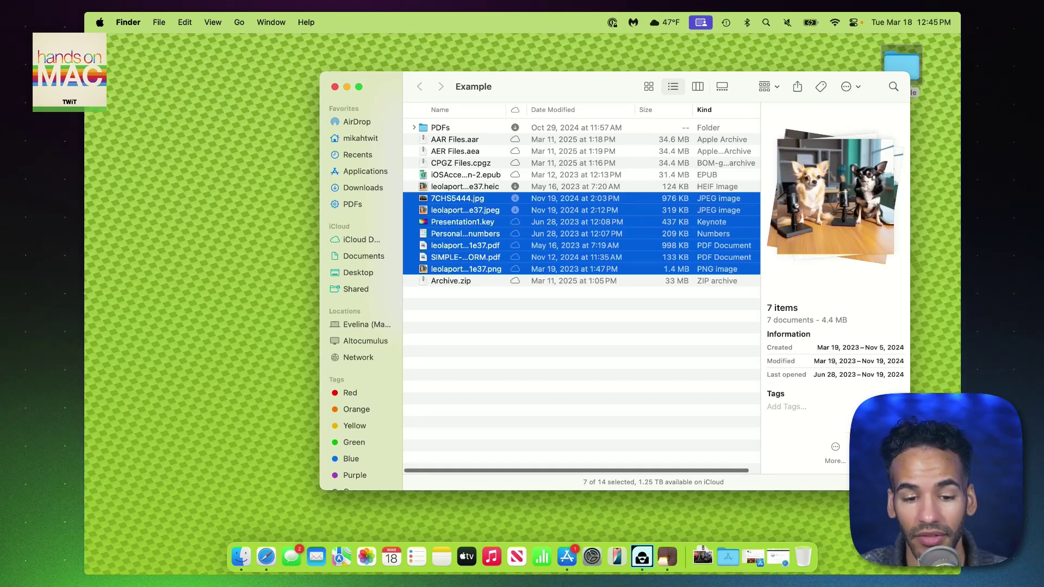
right_click(470, 218)
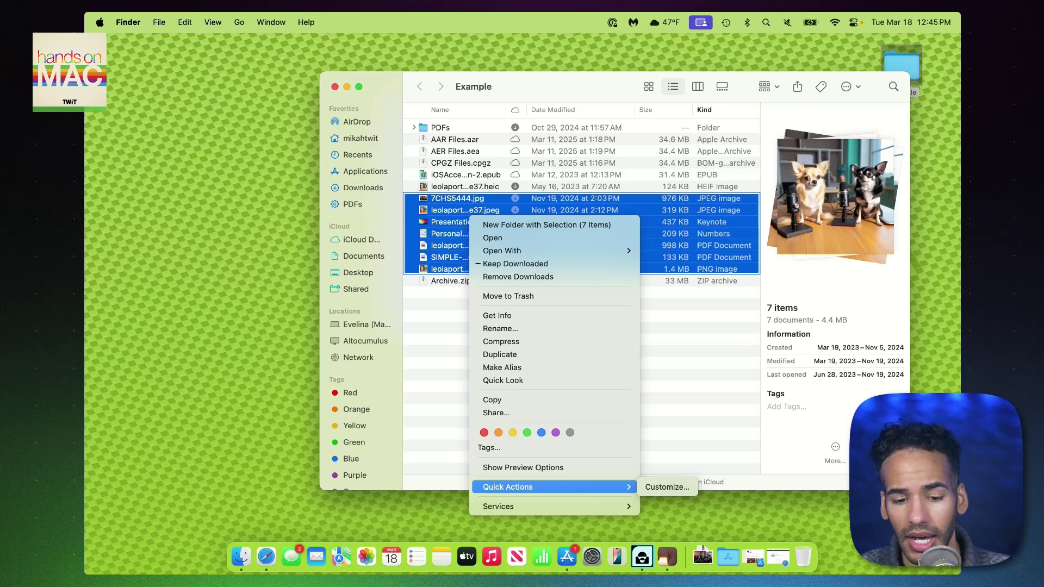
mouse_move(555, 506)
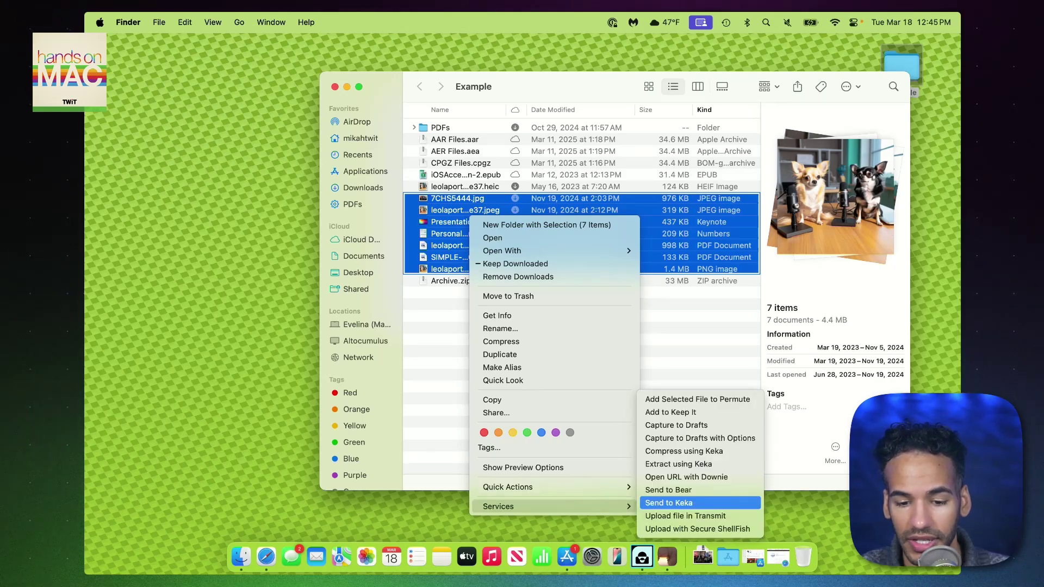
left_click(669, 503)
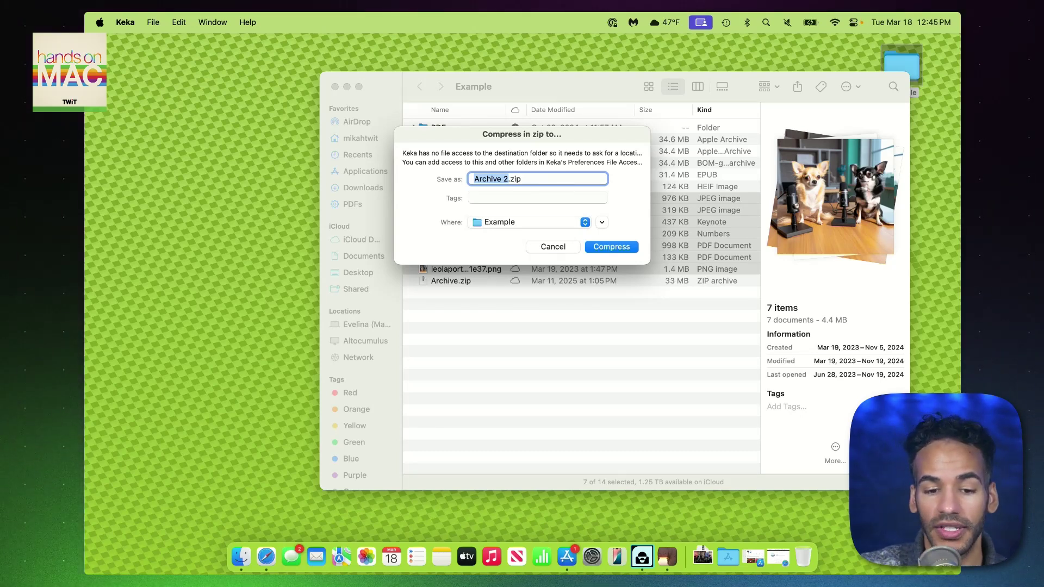
Name the new ZIP archive Special-Archive-Keka, keeping the Example folder as its save location.
type("Special")
type("-Archive-Ke")
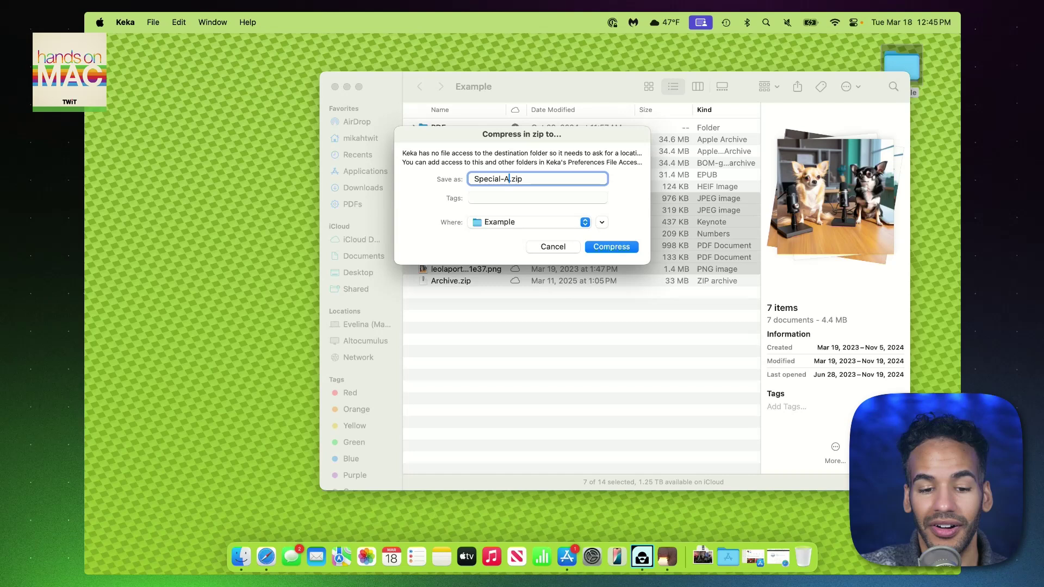
type("ka")
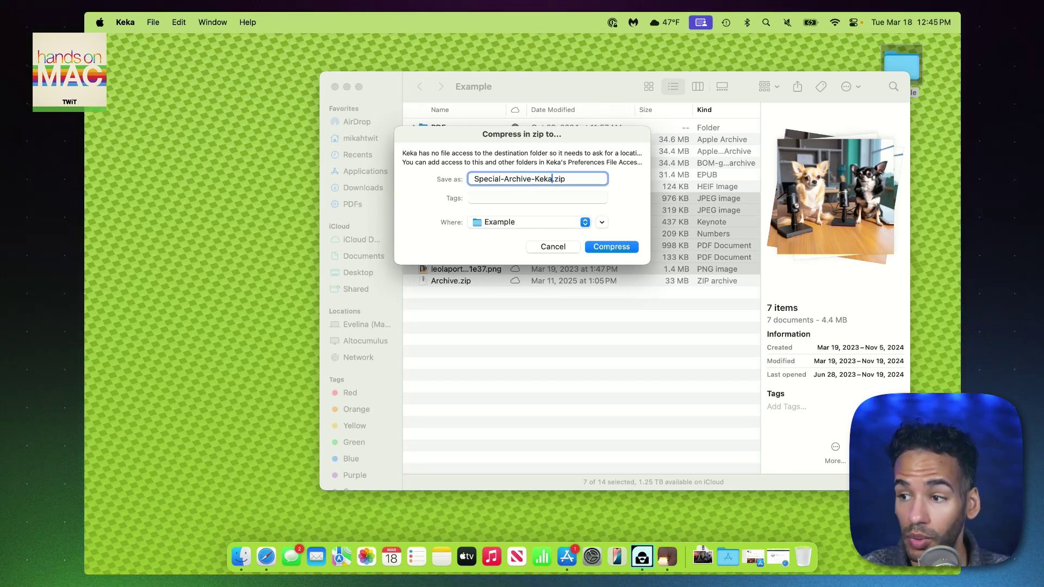
Create the Special-Archive-Keka ZIP archive and compare its size with that of the source files from 7CHS5444.jpg through the PNG image.
key("Return")
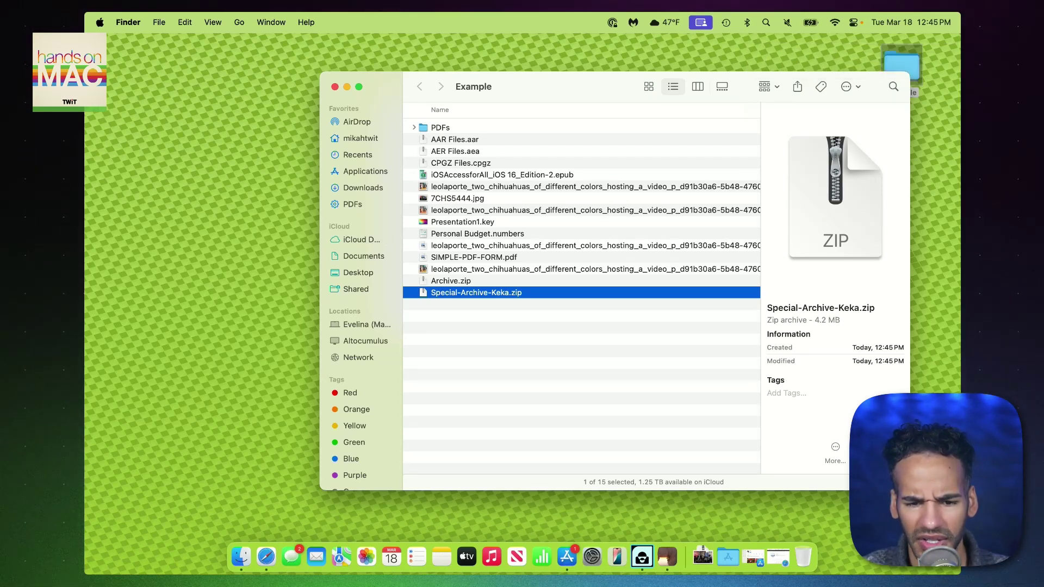
left_click(457, 198)
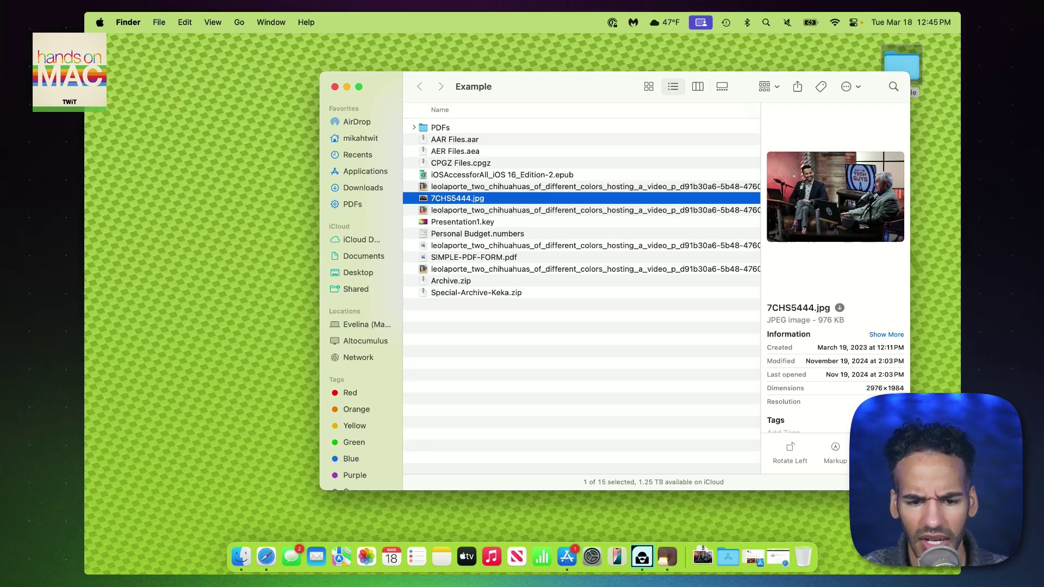
left_click(594, 268, "shift")
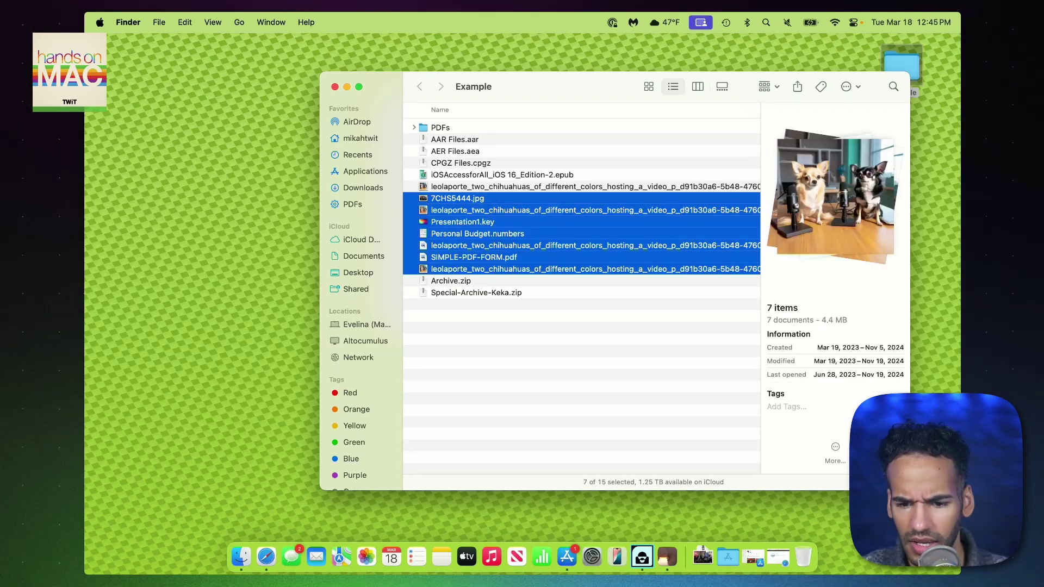
left_click(476, 292)
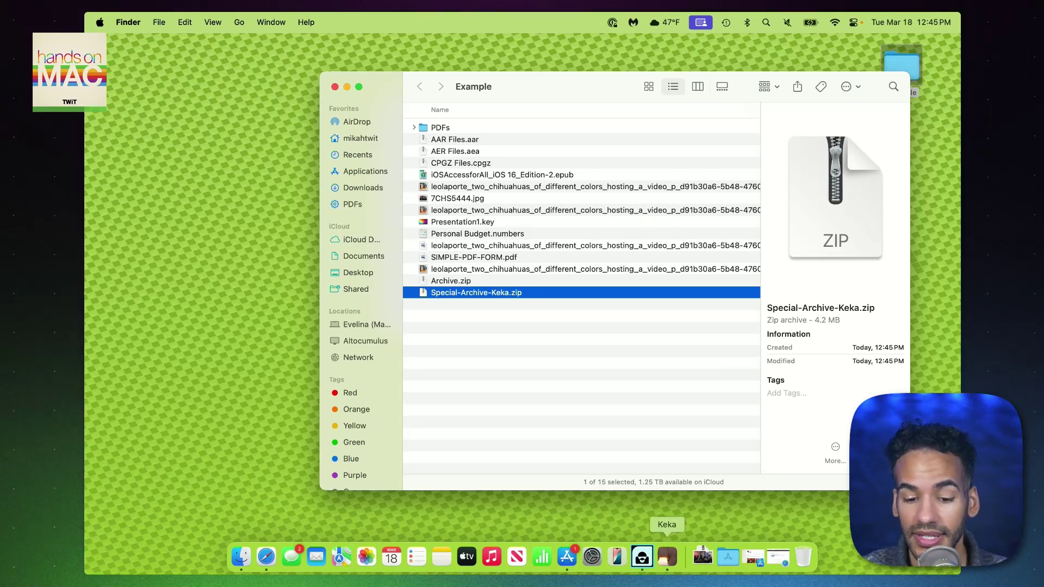
From Keka's settings, turn on the Keka extension under File Providers in System Settings, and quit System Settings.
left_click(667, 556)
key("super+Tab")
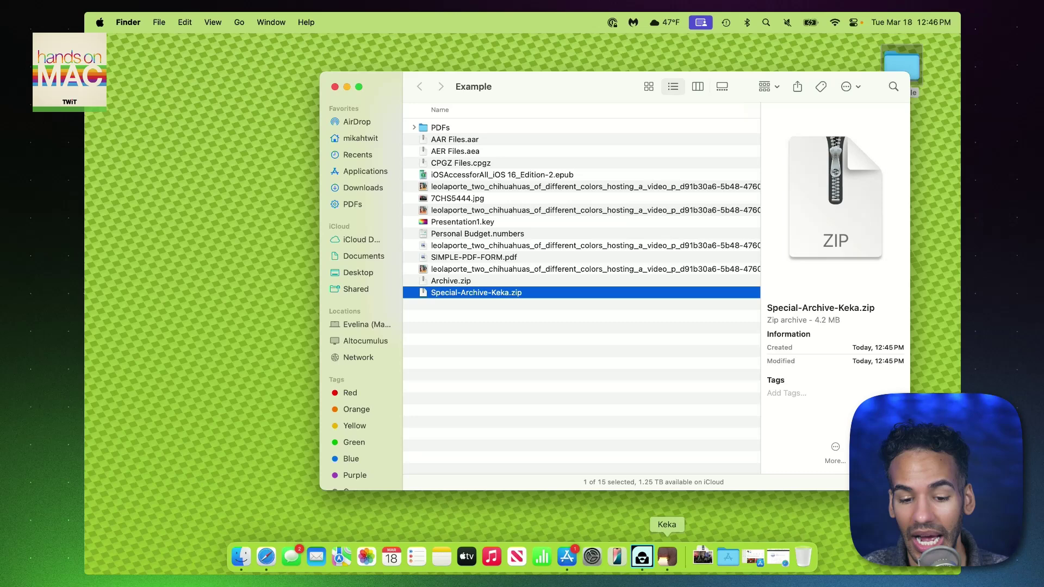
left_click(666, 556)
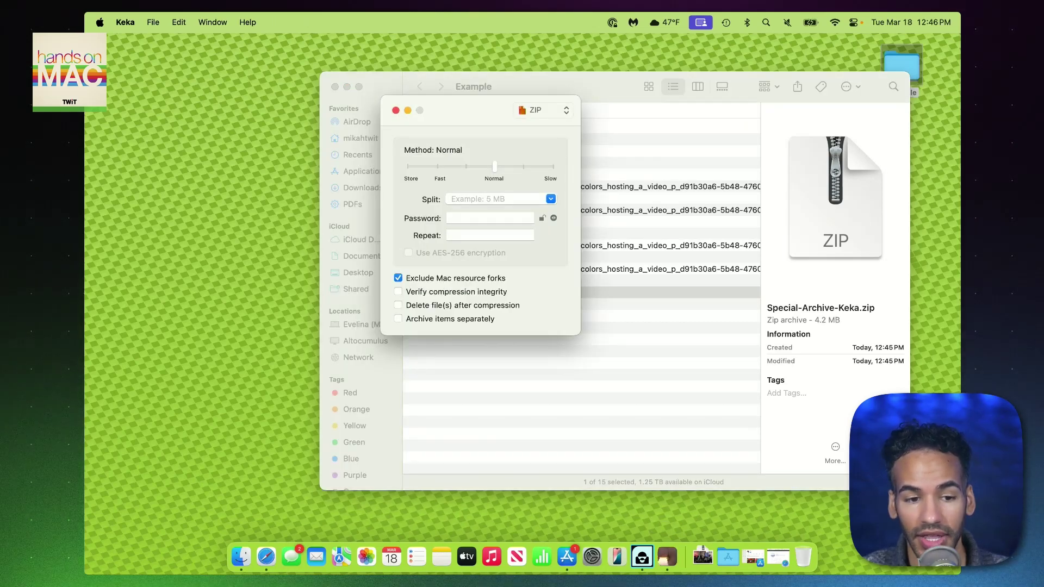
left_click(125, 22)
left_click(131, 62)
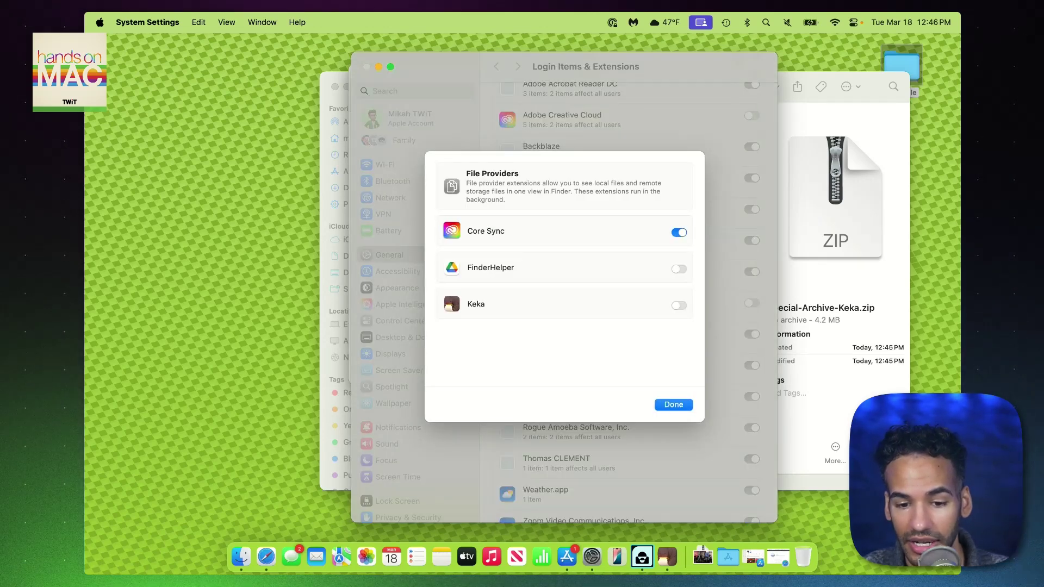
left_click(678, 305)
key("Return")
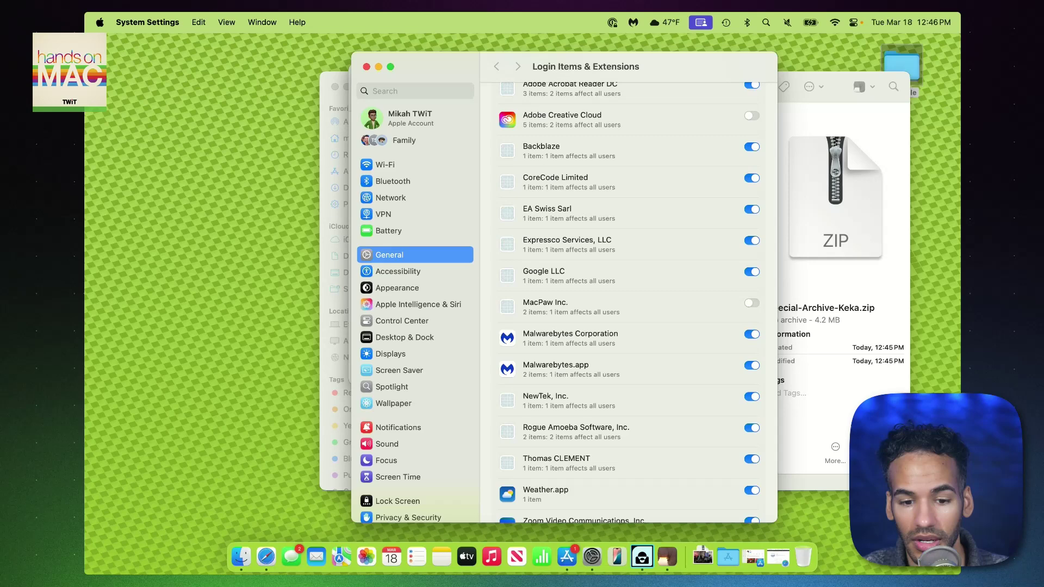
key("super+q")
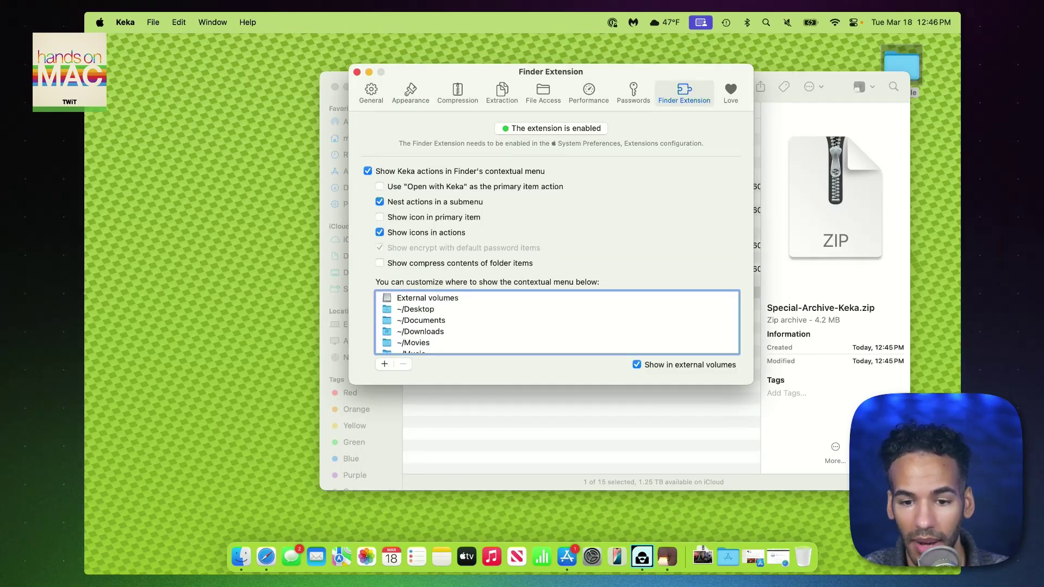
Return to the Example folder in Finder, open its PDFs subfolder and select all the files in it.
left_click(837, 87)
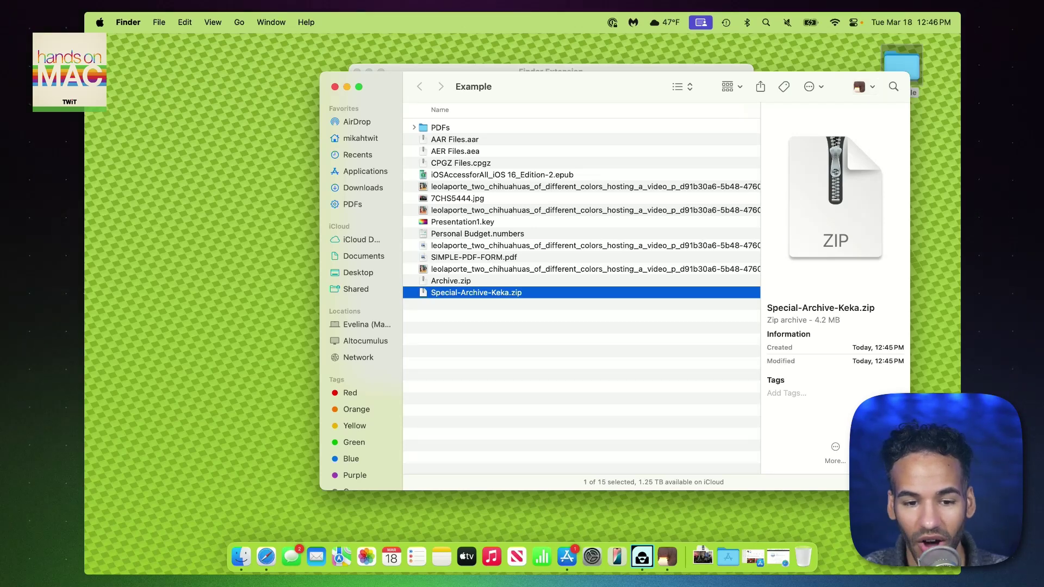
double_click(440, 127)
left_click(471, 127)
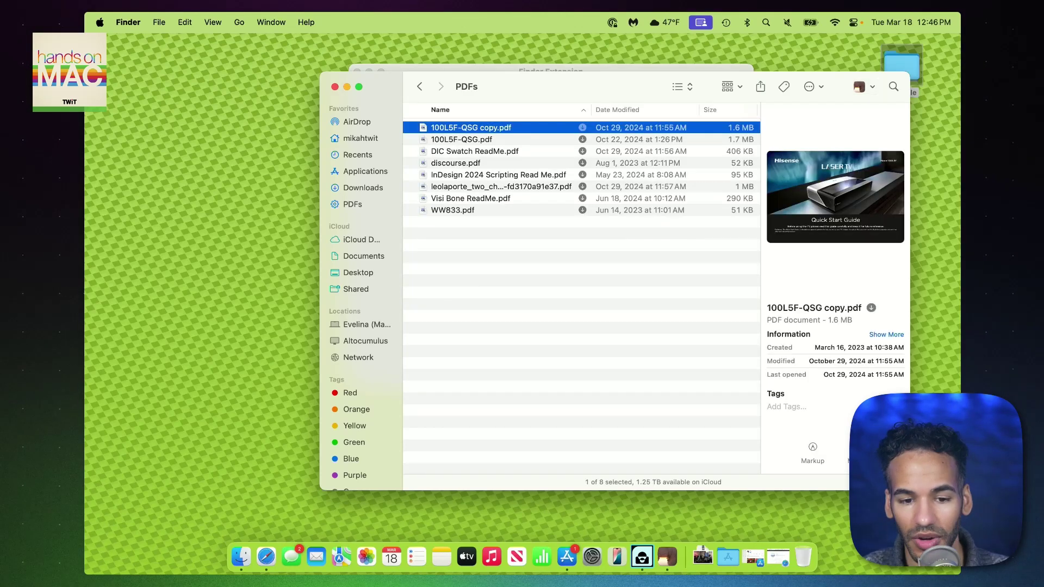
key("super+a")
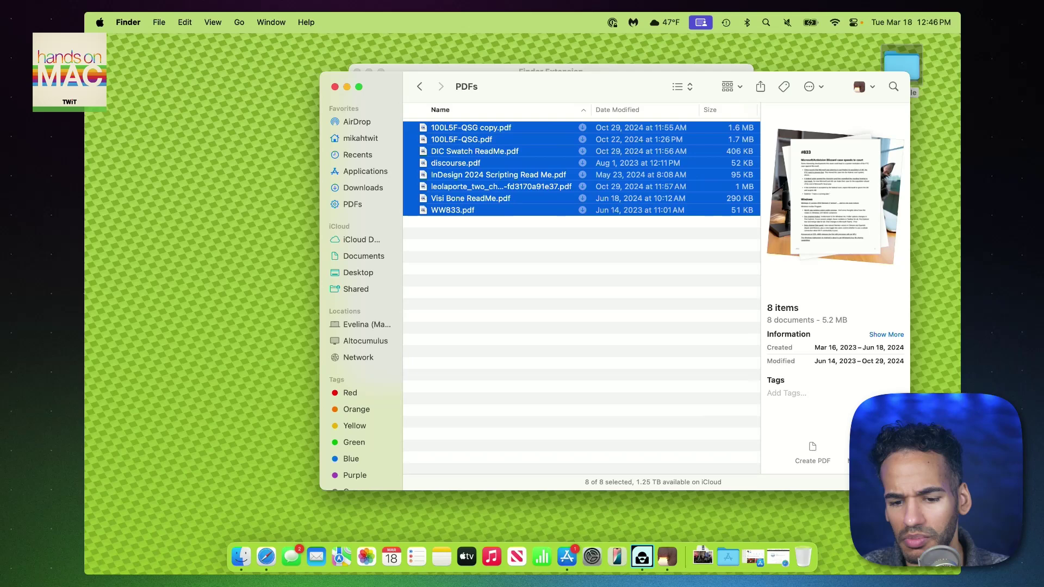
Compress the selected PDFs into the same folder with Keka's "Compress here" action, giving Keka access to the PDFs folder.
left_click(864, 87)
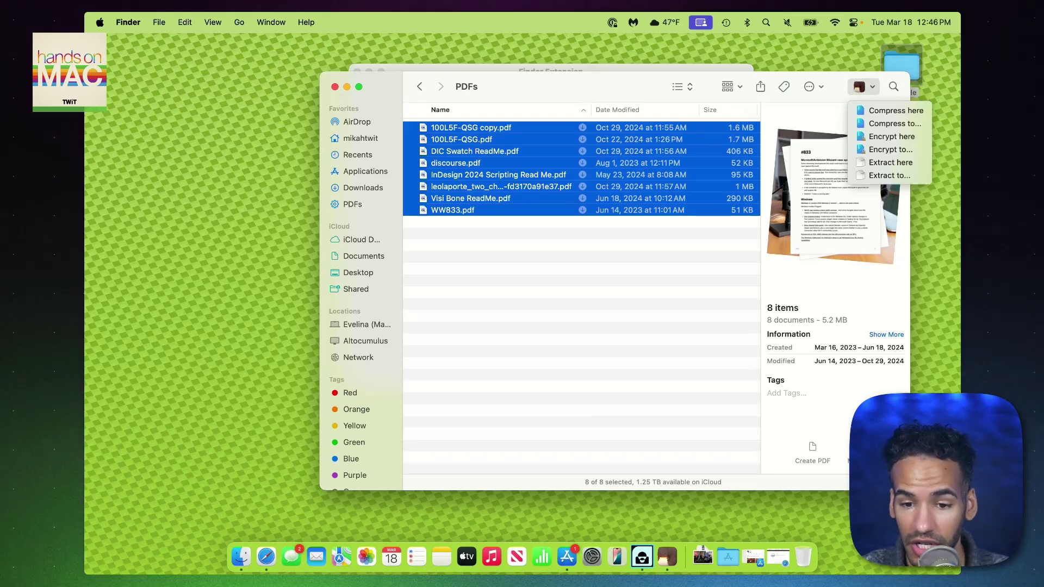
key("Down")
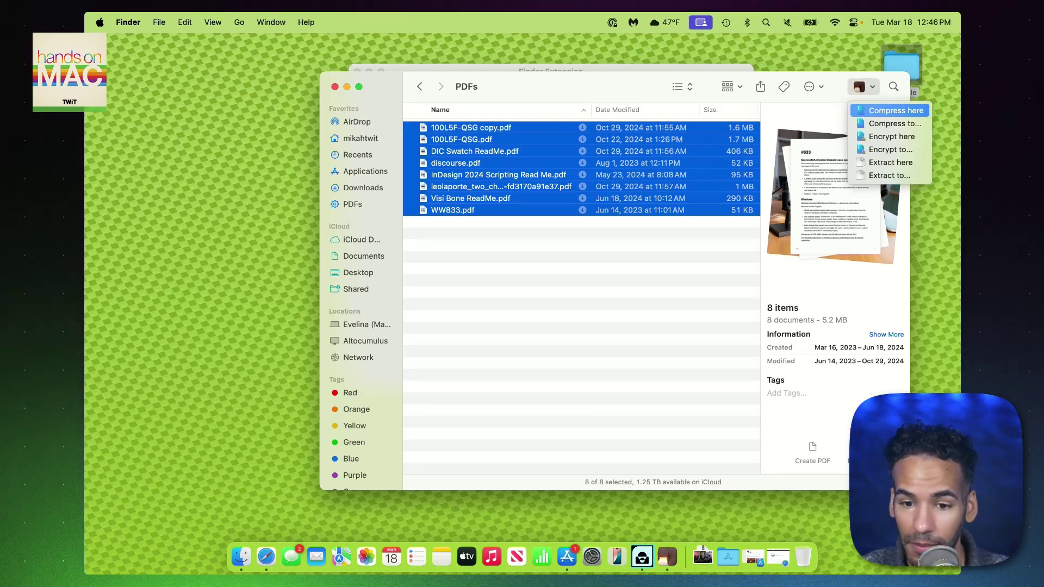
key("Return")
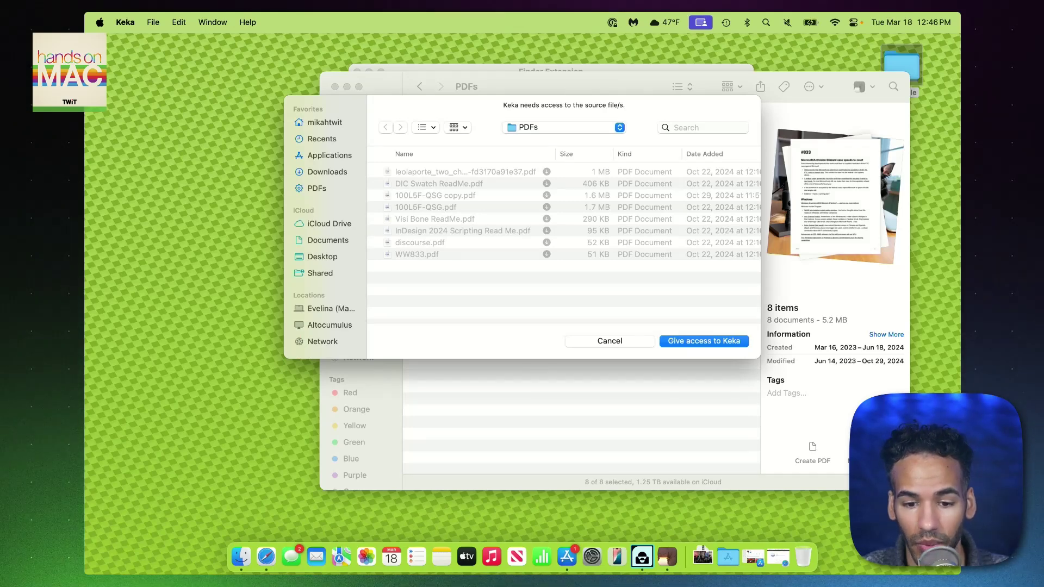
key("Return")
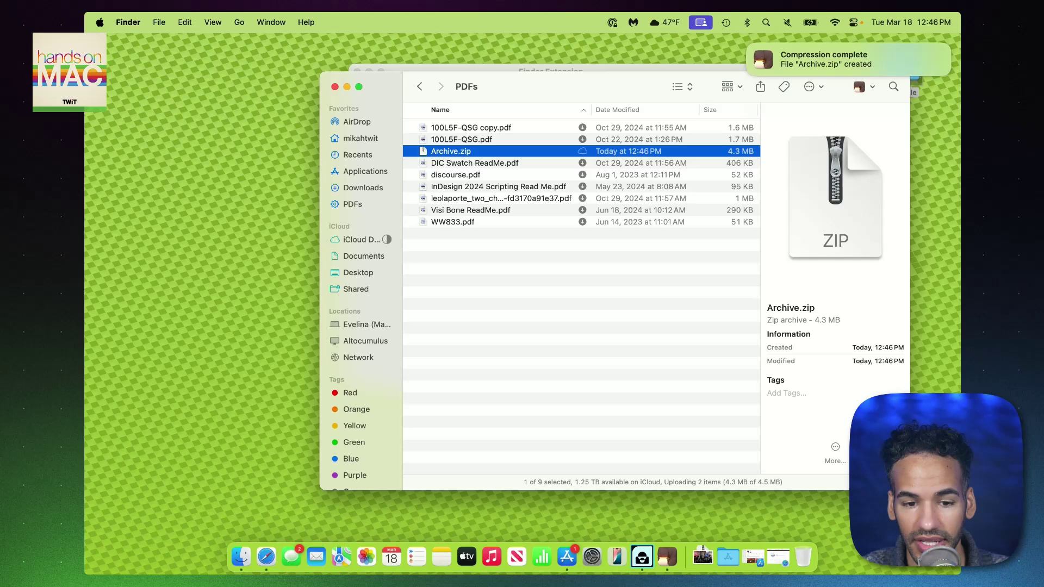
Compare the combined size of all the PDFs in the folder with the size of Archive.zip.
left_click(471, 128)
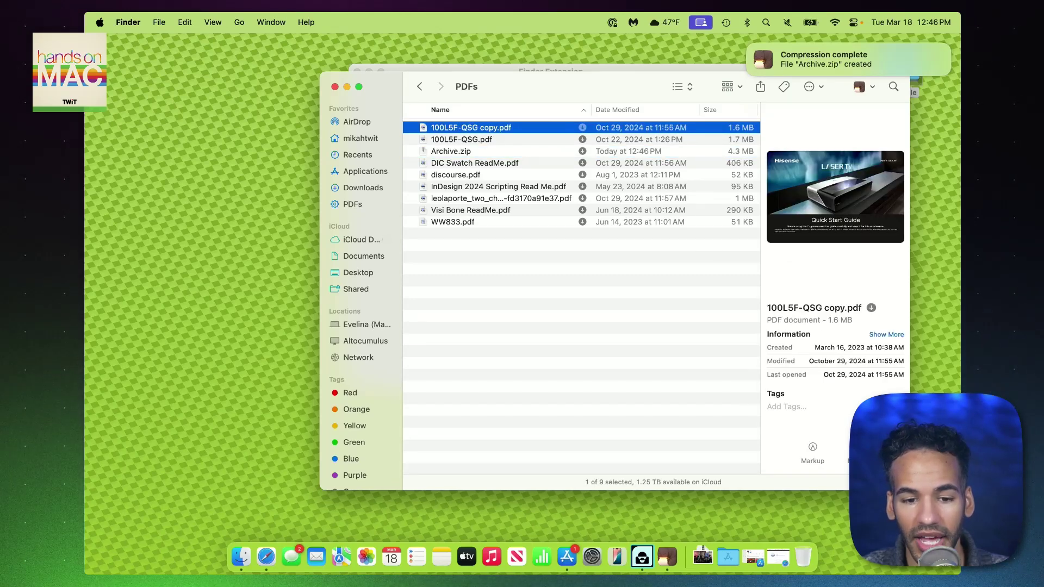
left_click(461, 140, "super")
left_click(474, 163, "super")
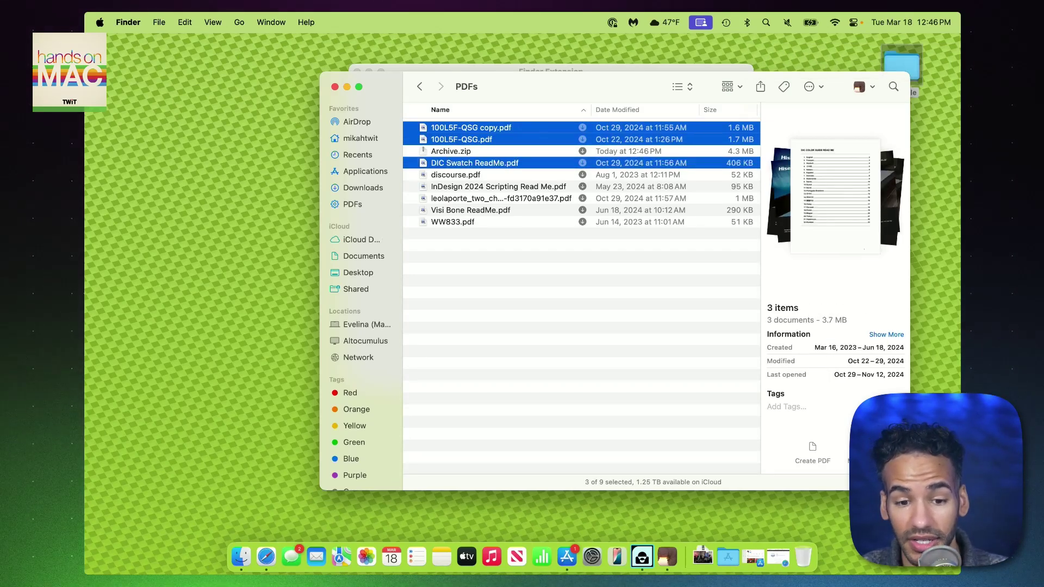
left_click(455, 175, "super")
left_click(498, 187, "super")
left_click(500, 199, "super")
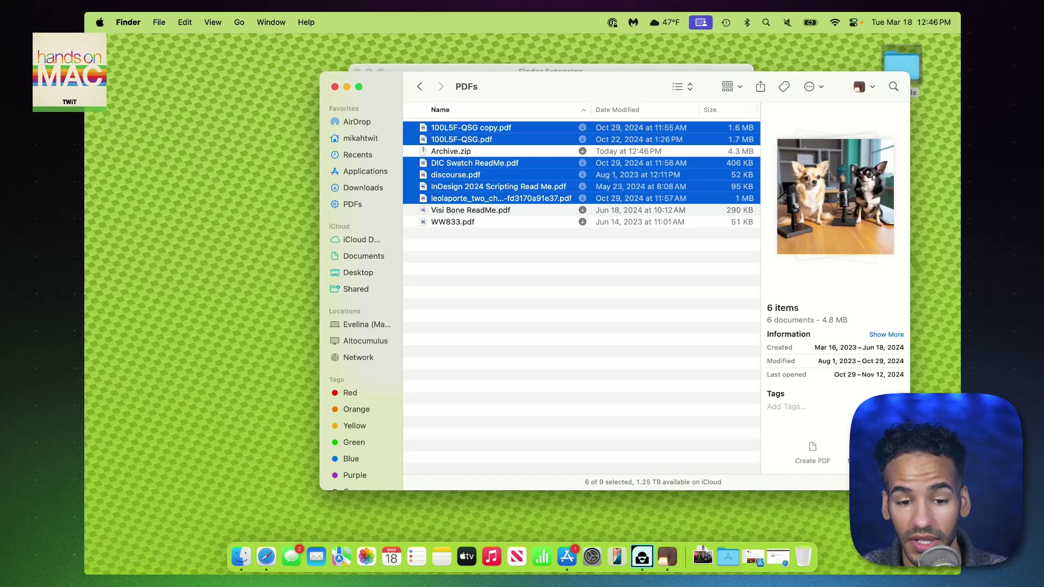
key("shift+Down")
key("shift+Down")
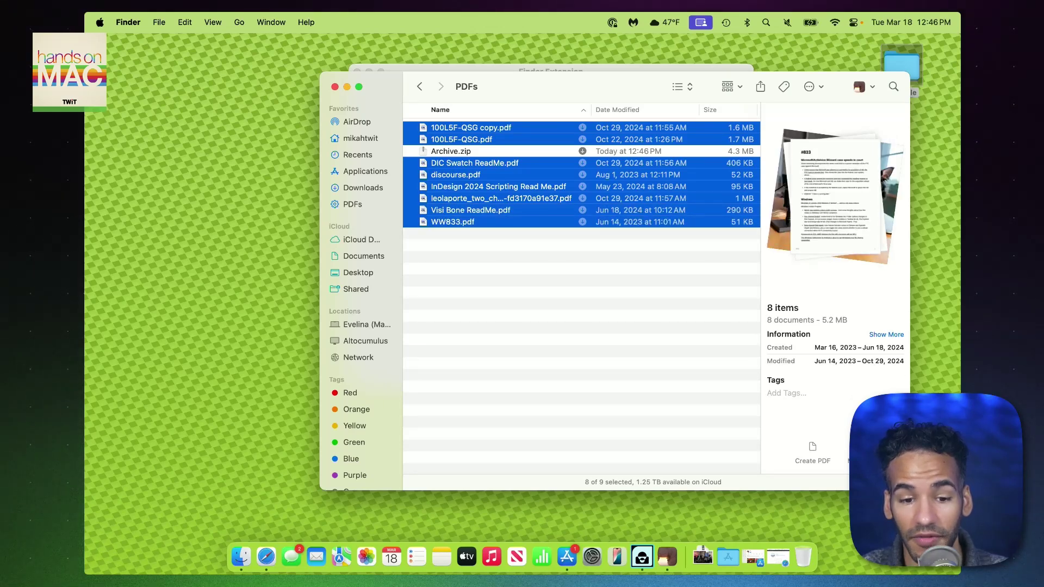
left_click(451, 151)
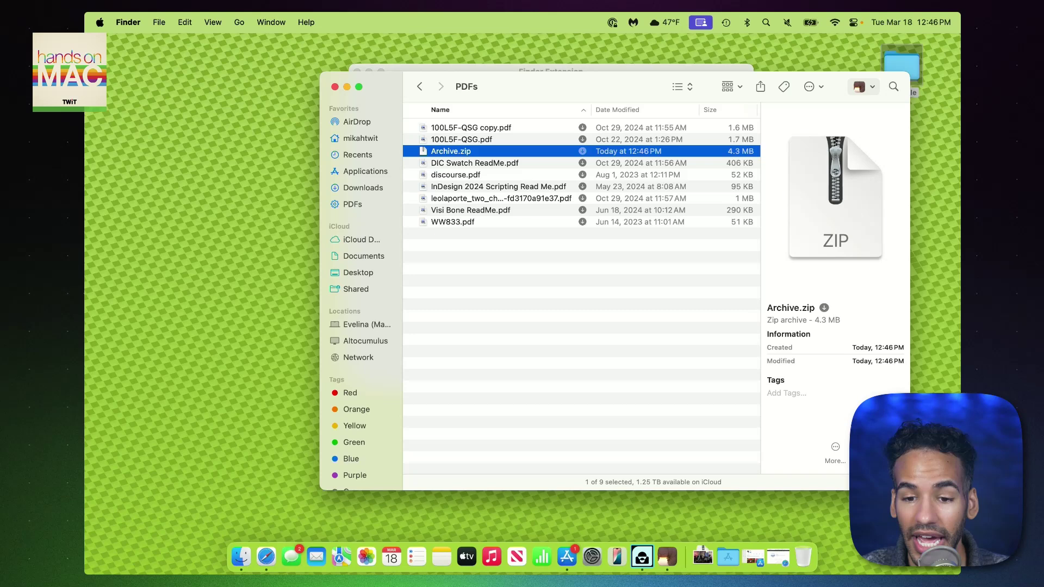
Examine Keka's "Extract here" and "Extract to..." actions for Archive.zip without running either.
left_click(862, 86)
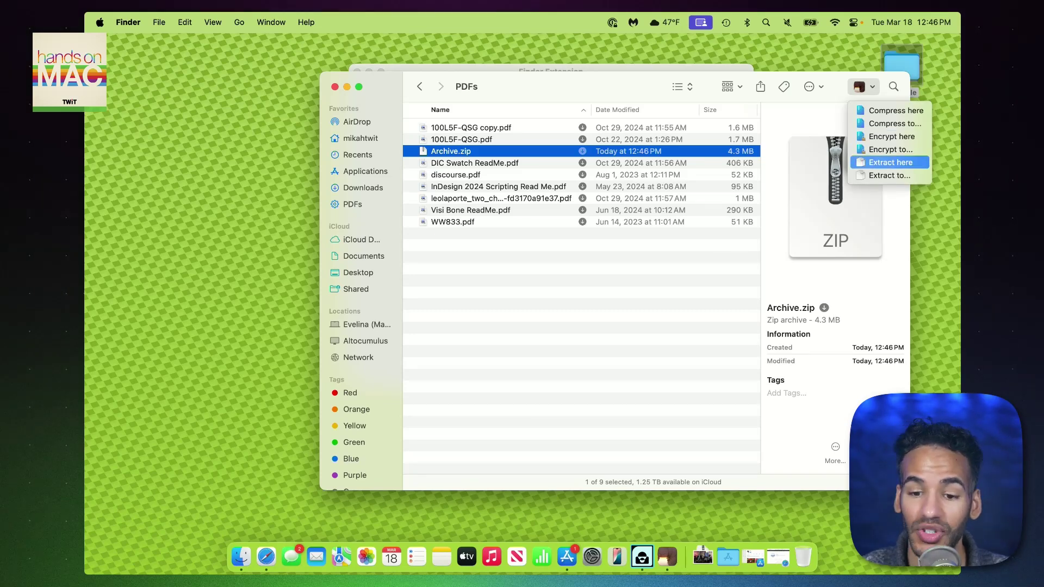
left_click(889, 175)
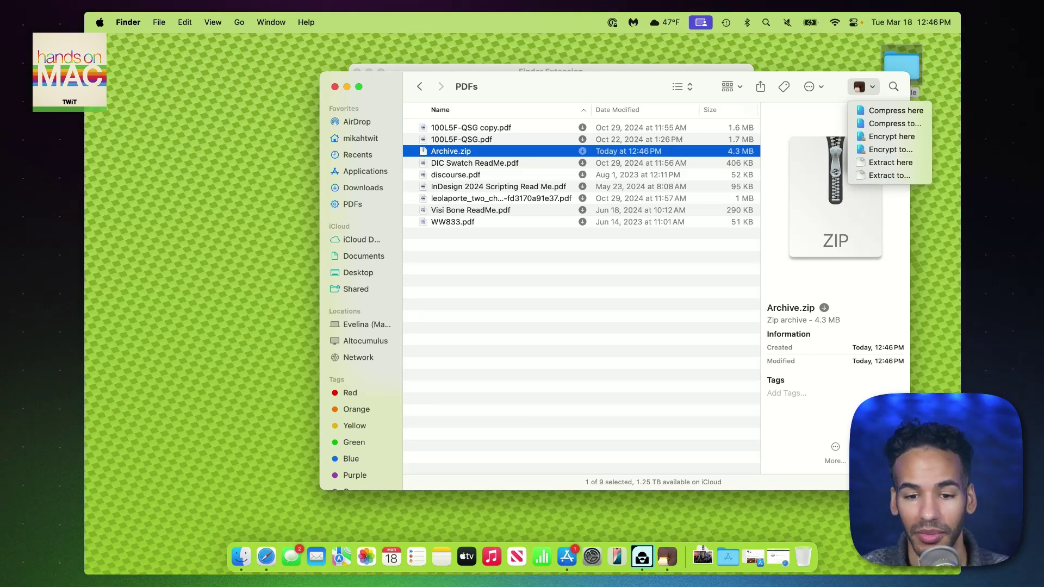
key("Escape")
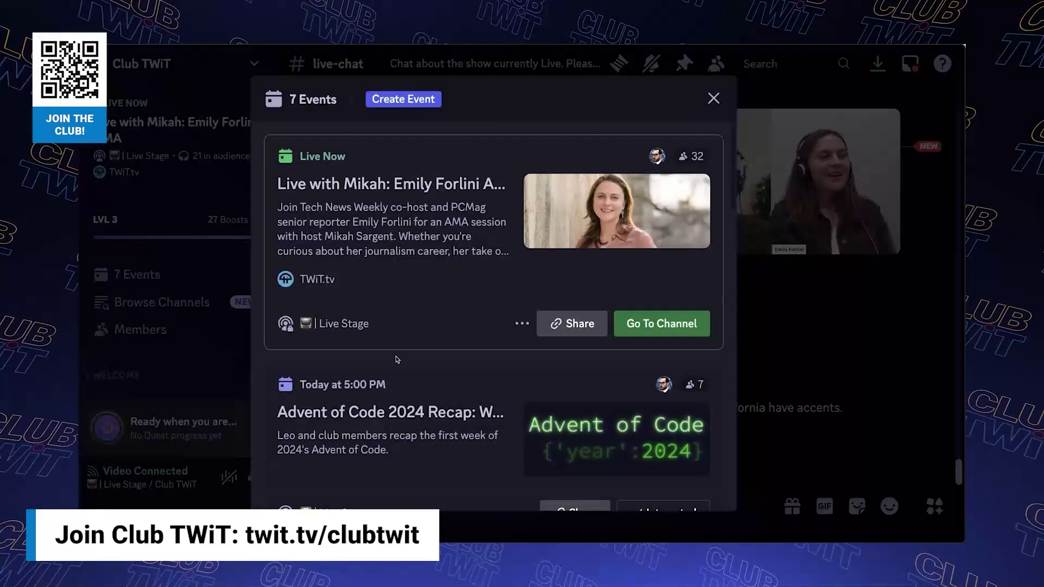
scroll(398, 363, "down", 3)
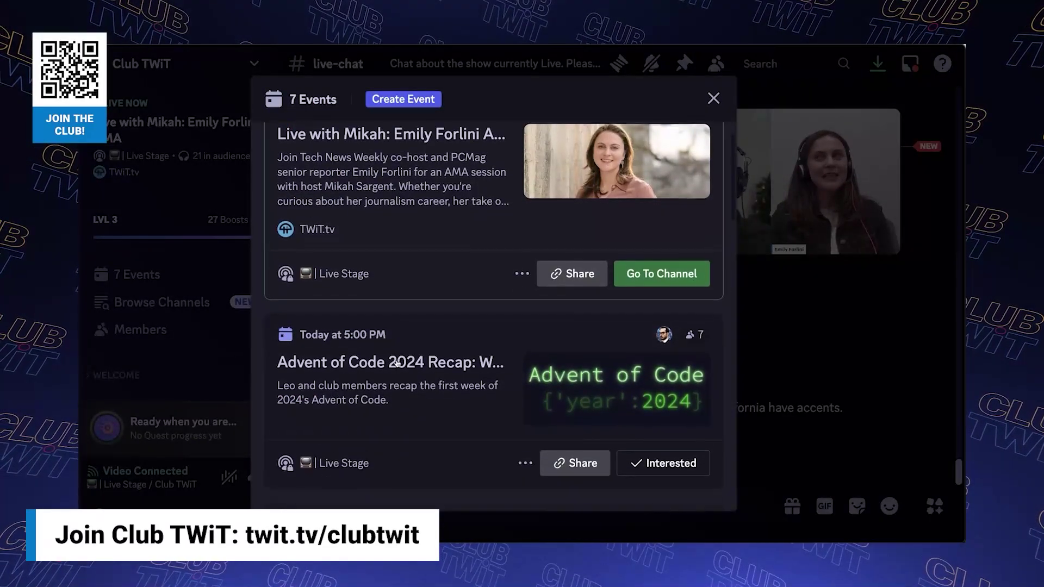
scroll(397, 363, "down", 2)
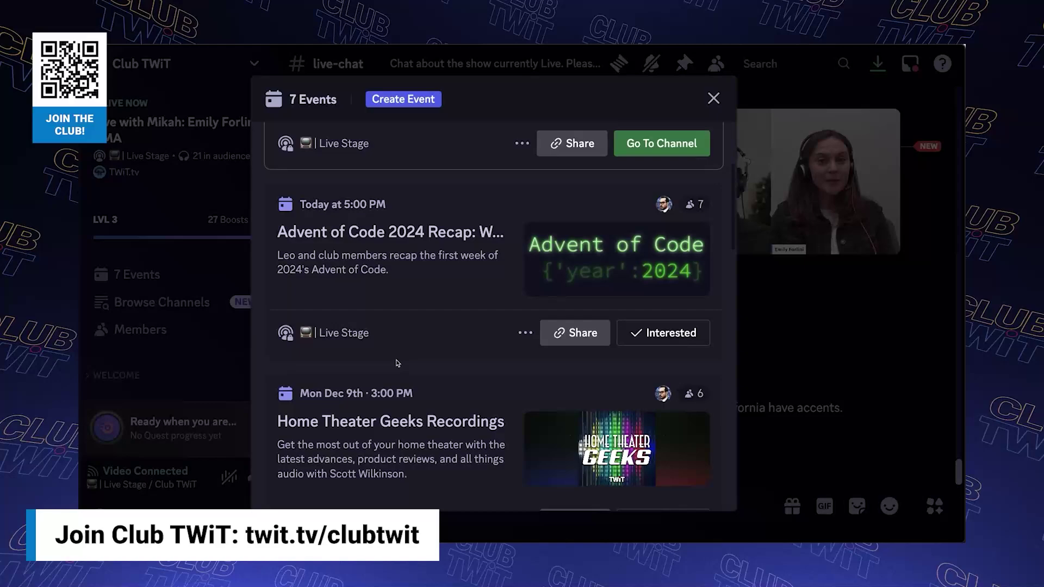